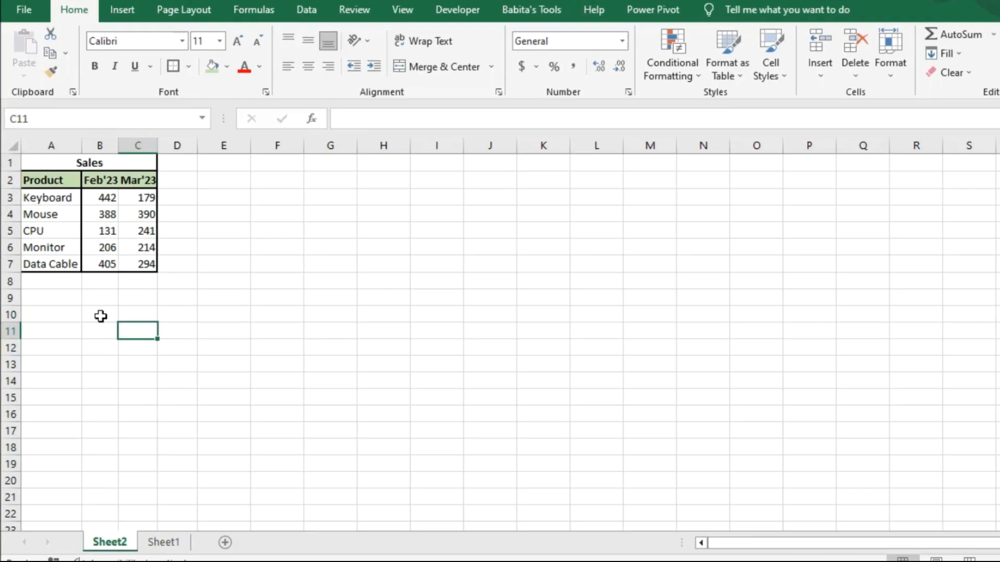
Step: Enter the formula =TRANSPOSE(B3:B7) in cell B9 to transpose the February sales figures
left_click(101, 316)
left_click_drag(100, 198, 105, 232)
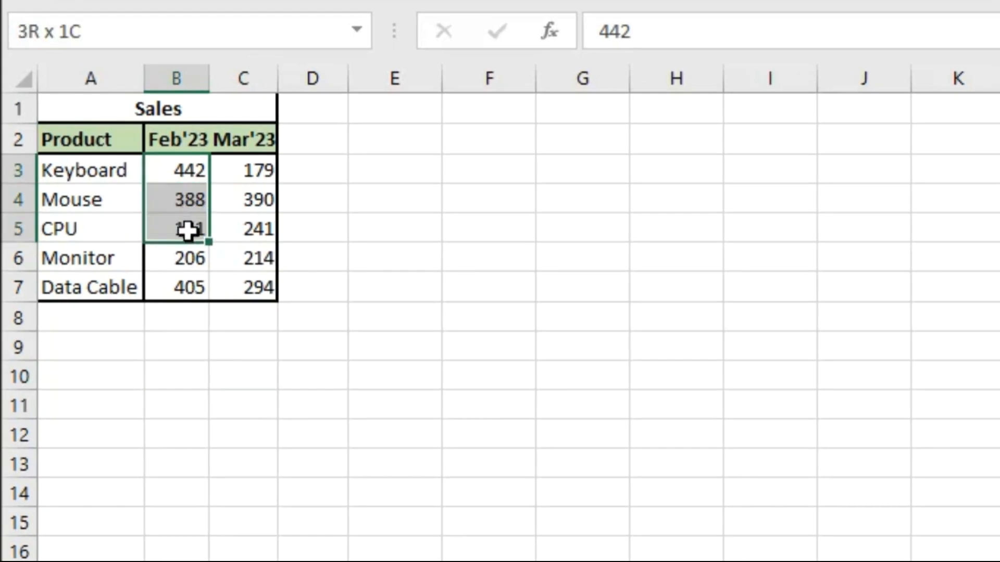
left_click_drag(188, 230, 191, 290)
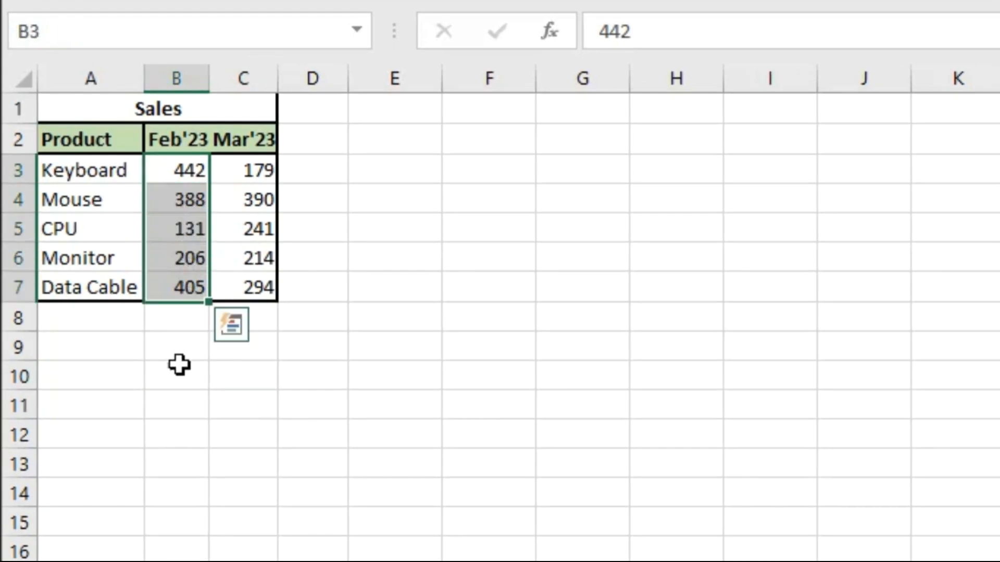
left_click(176, 347)
type("=tran")
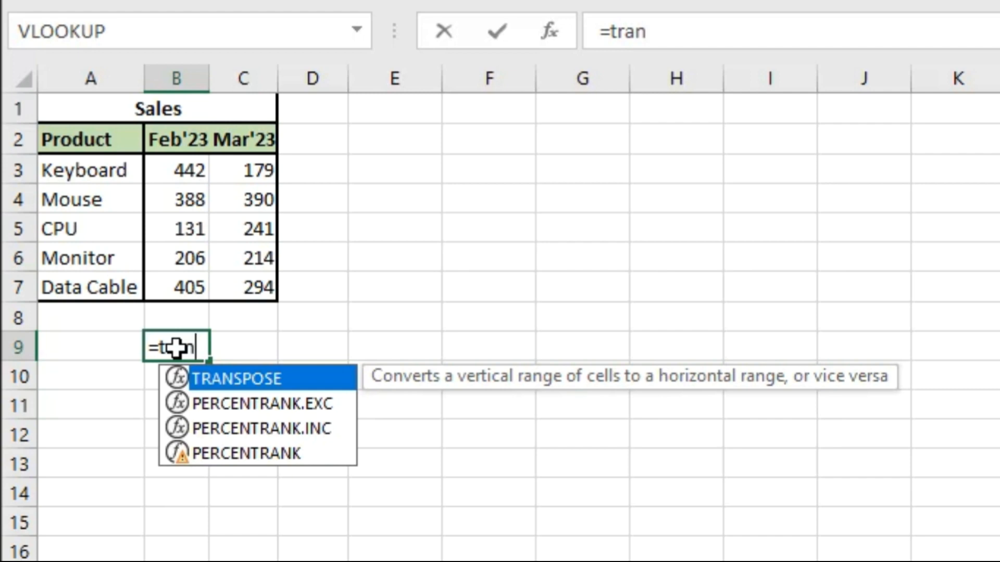
key("Tab")
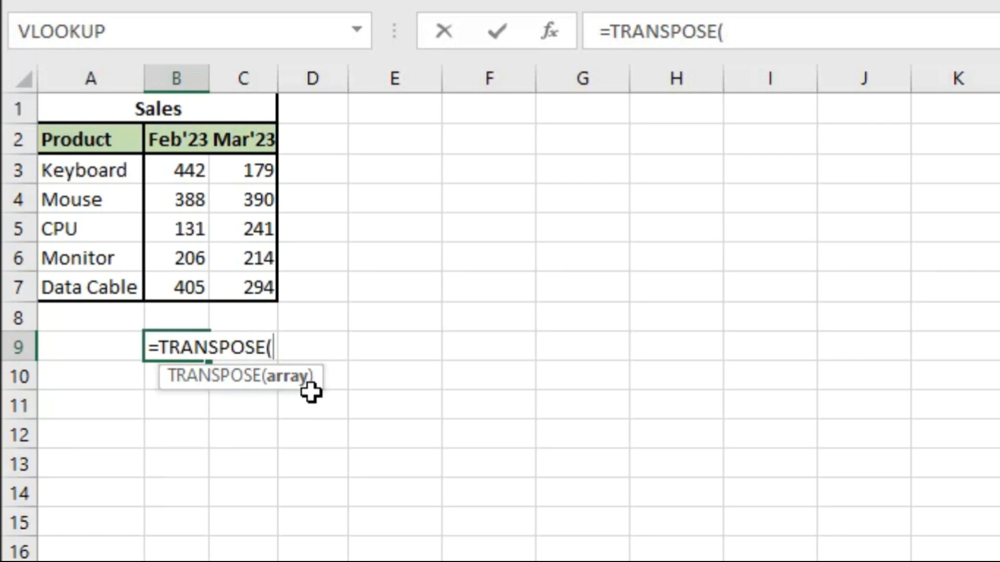
left_click_drag(179, 166, 179, 281)
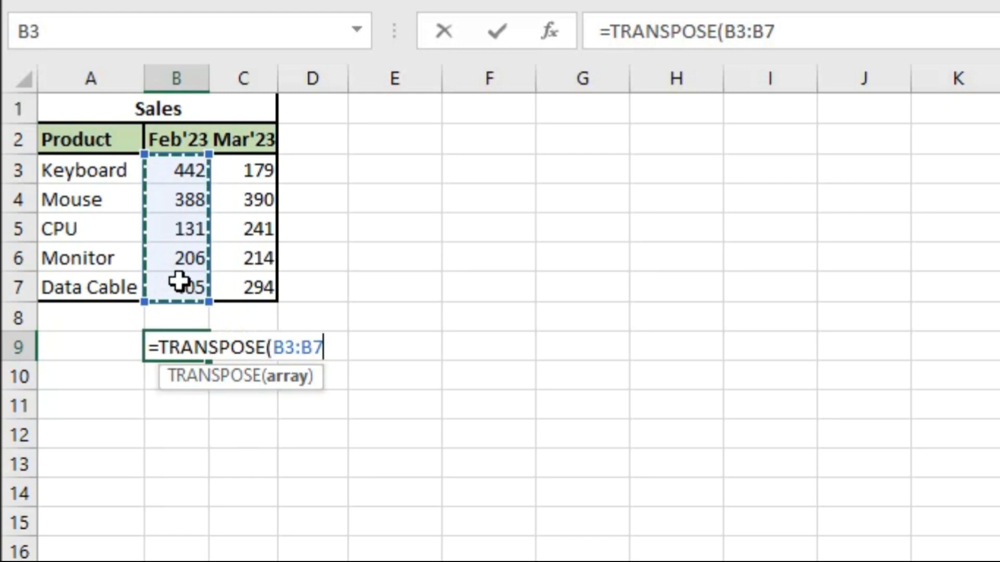
type(")")
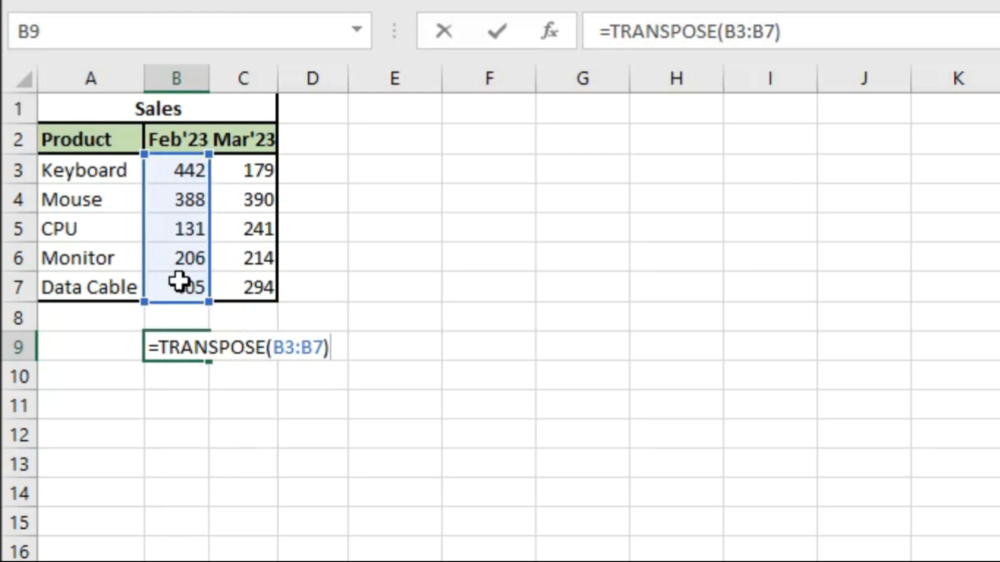
key("Return")
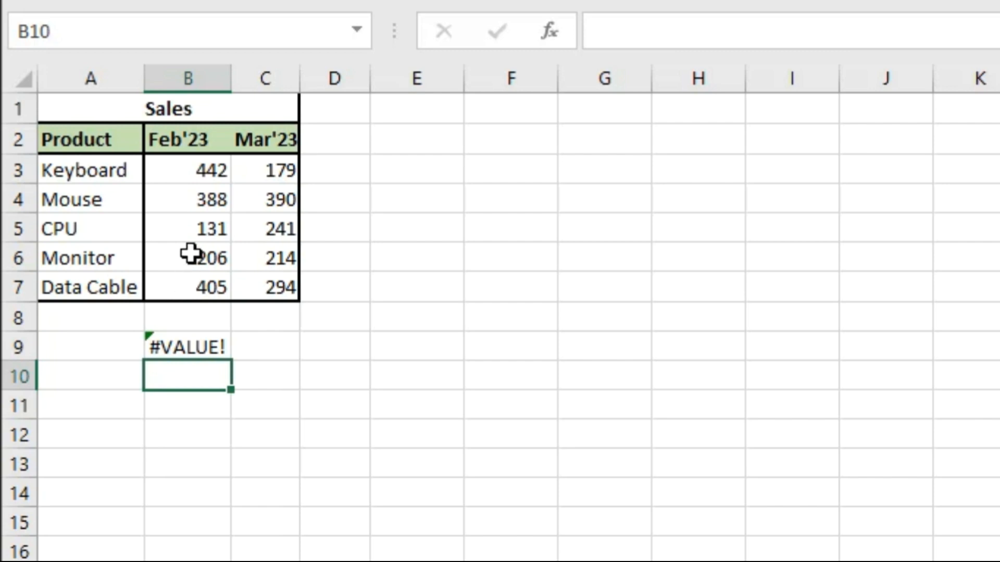
Step: Re-enter the TRANSPOSE formula as an array formula across the five cells B9:F9
left_click_drag(205, 174, 208, 290)
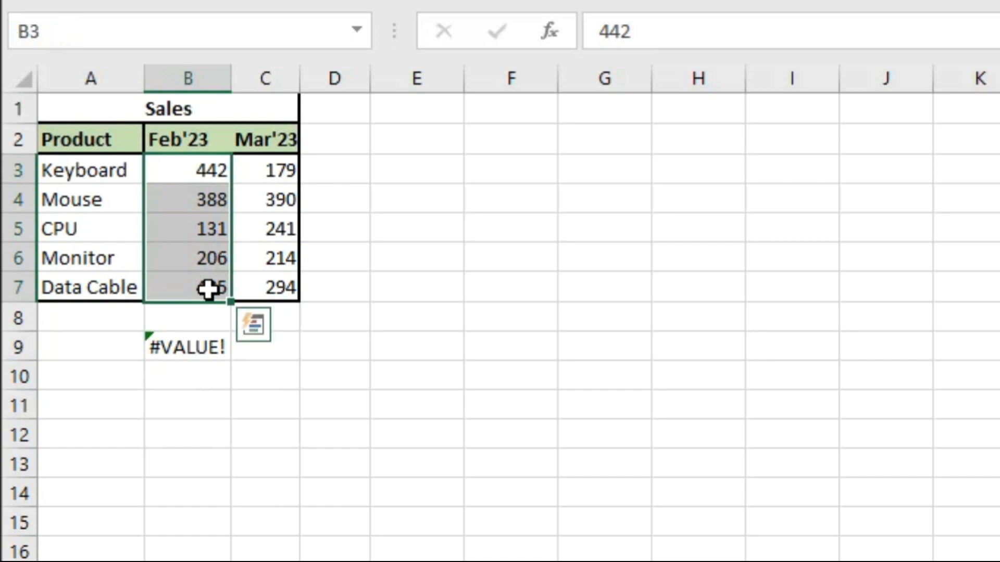
left_click(195, 345)
key("shift+Right")
key("shift+Right")
key("shift+Right")
key("shift+Right")
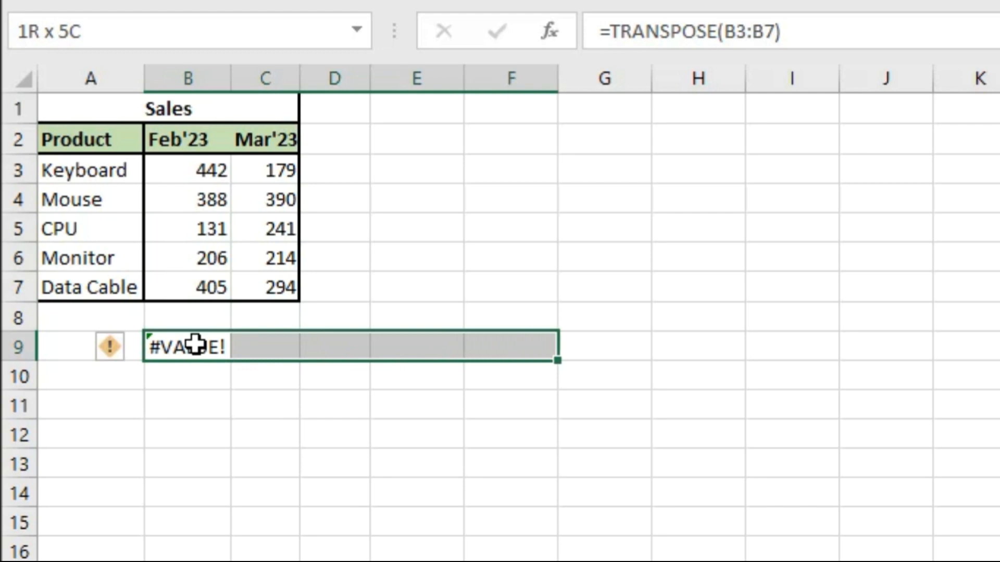
key("F2")
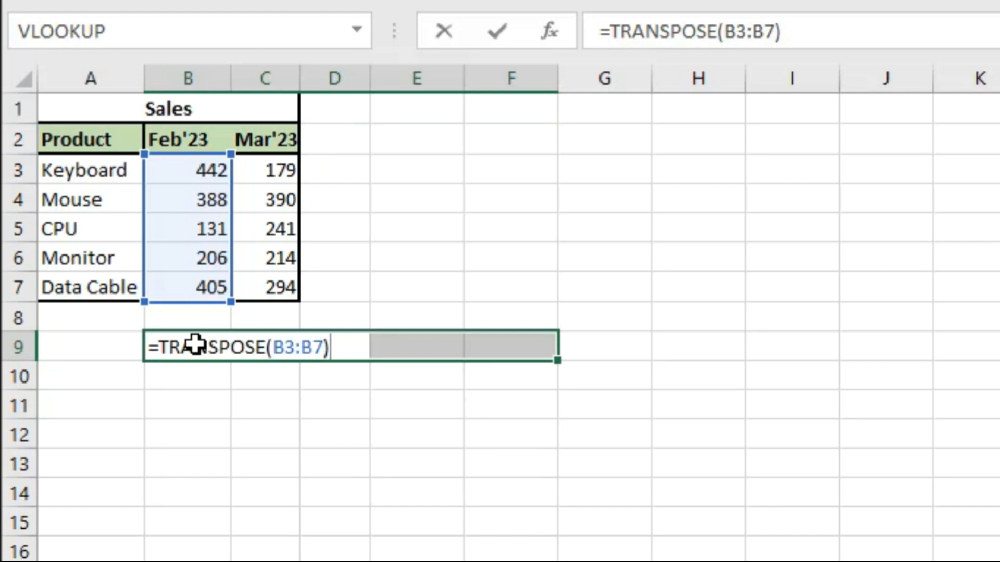
key("ctrl+shift+Return")
Step: Compare the transposed row B9:F9 with the February figures in B3:B7, and review the Keyboard row's product name and monthly sales
left_click(208, 384)
left_click_drag(203, 172, 203, 289)
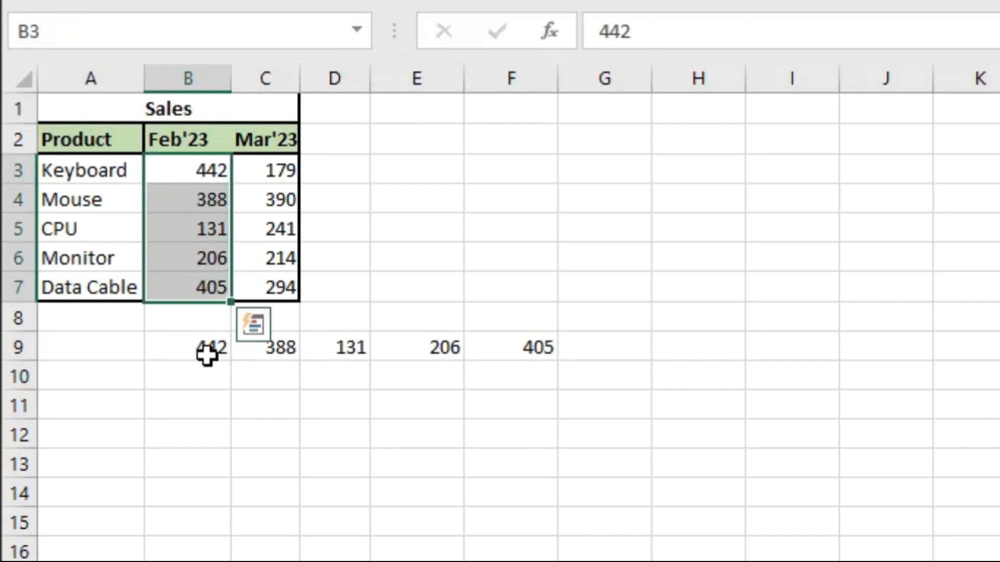
left_click_drag(207, 353, 499, 346)
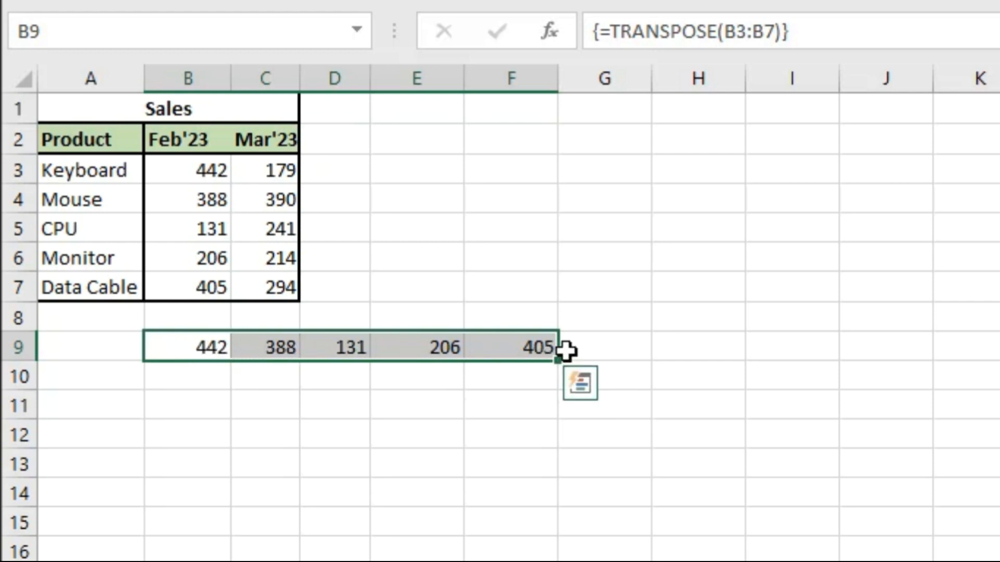
left_click(211, 389)
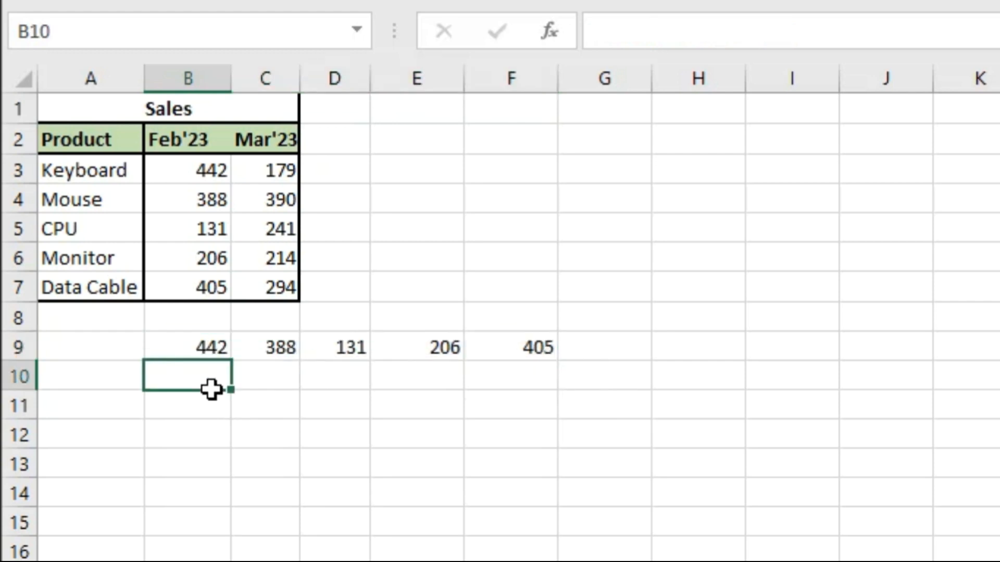
left_click(277, 372)
left_click(342, 375)
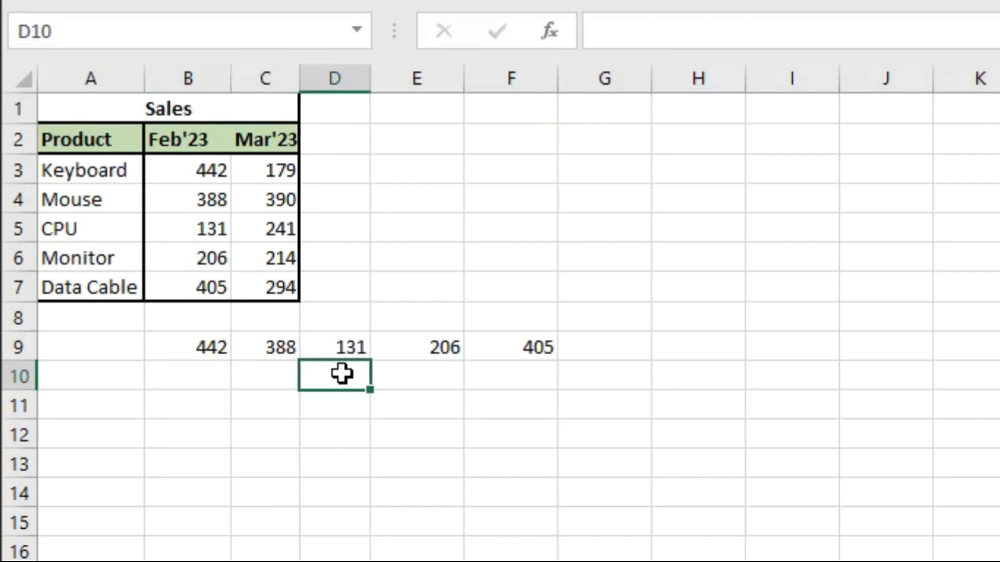
left_click(405, 376)
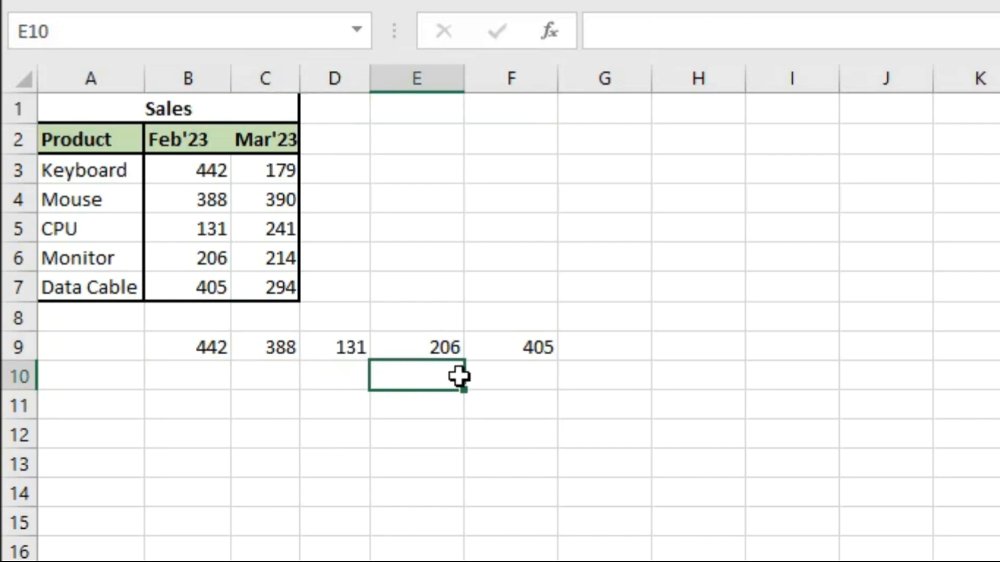
left_click(89, 171)
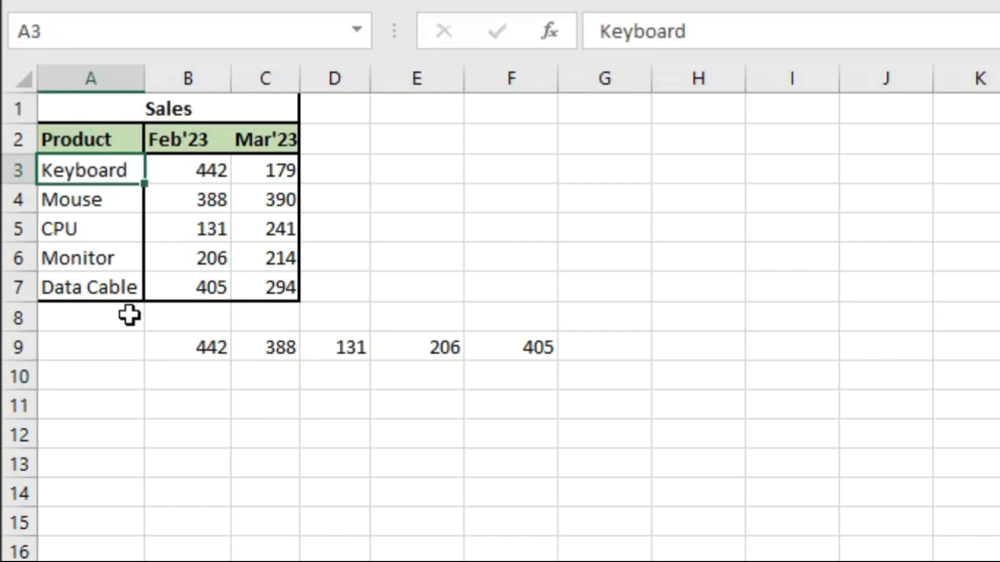
left_click(208, 168)
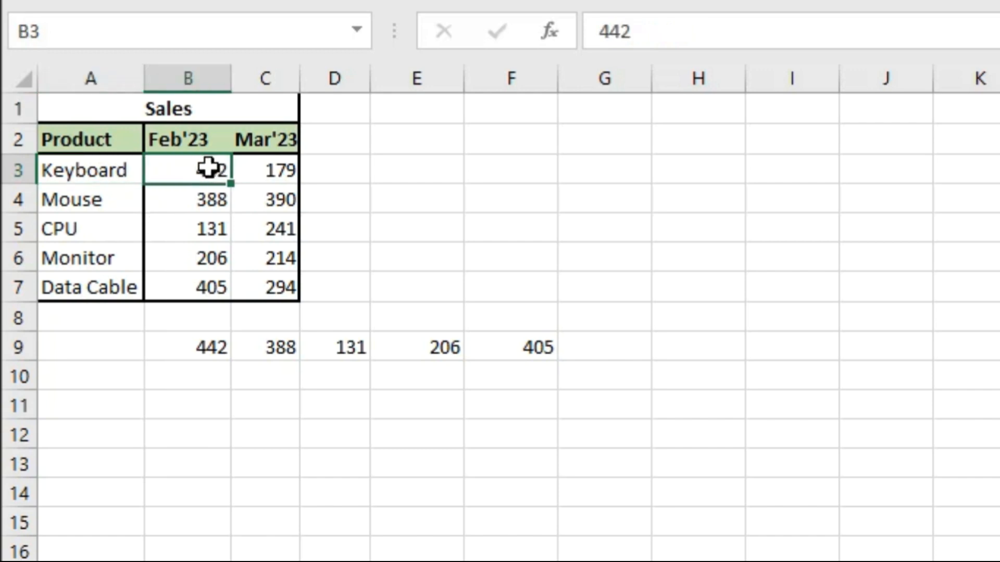
left_click(263, 175)
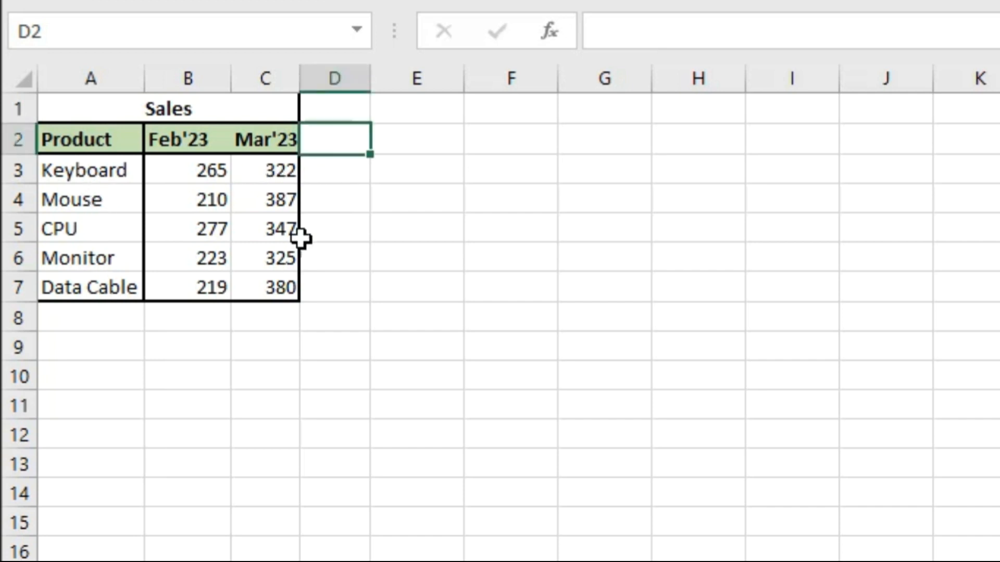
Step: Add the heading Difference in D2 and subtract Keyboard's February sales from its March sales in D3 with =C3-B3
type("Difference")
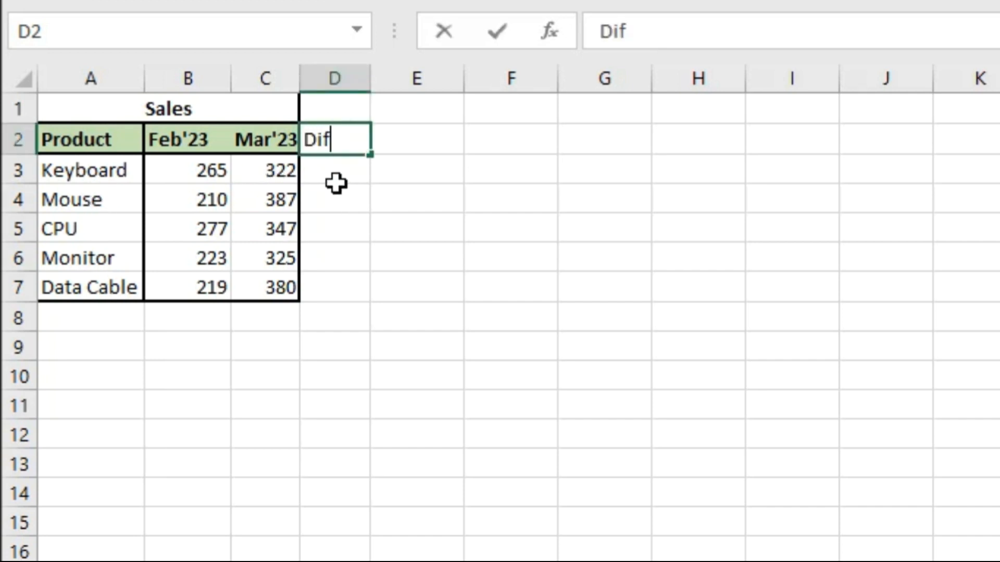
key("Return")
type("=")
key("Left")
type("-")
key("Left")
Step: Fill the difference formula from D3 down to D7 for the remaining products
key("Left")
key("Return")
key("Up")
key("Left")
key("ctrl+Down")
key("Right")
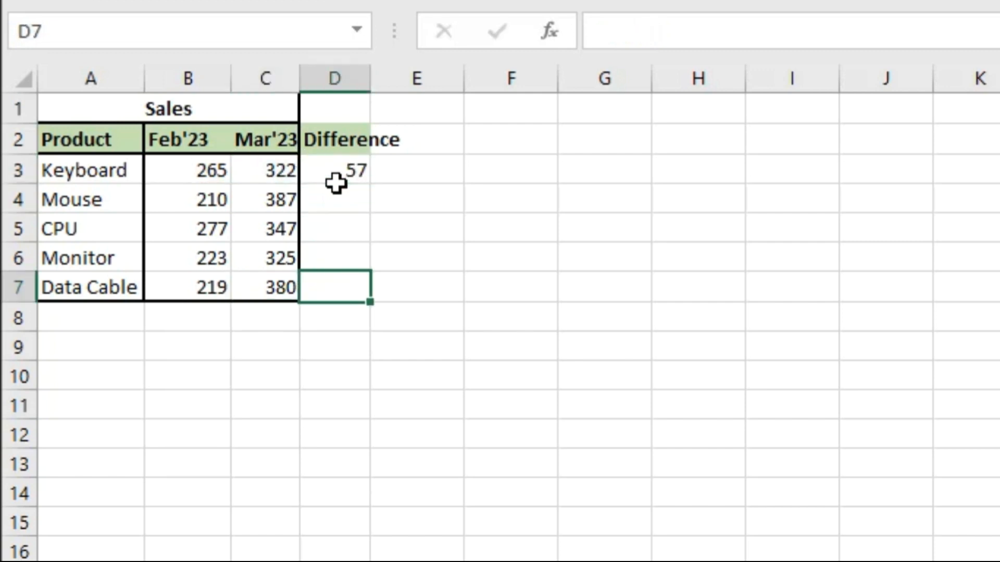
key("ctrl+shift+Up")
key("ctrl+d")
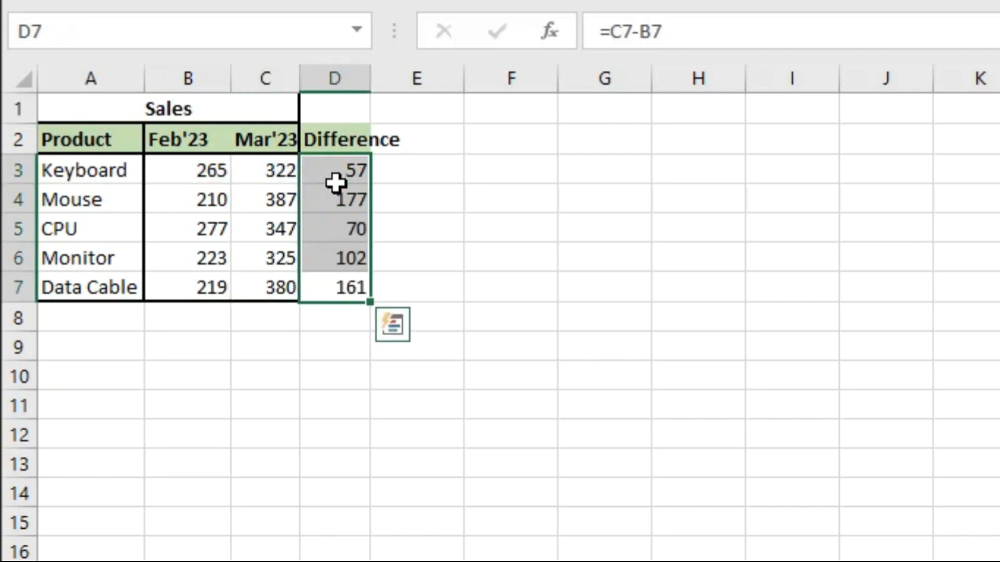
Step: AutoFit column D to the width of the Difference heading
key("Up")
key("Up")
key("Up")
key("Up")
key("Up")
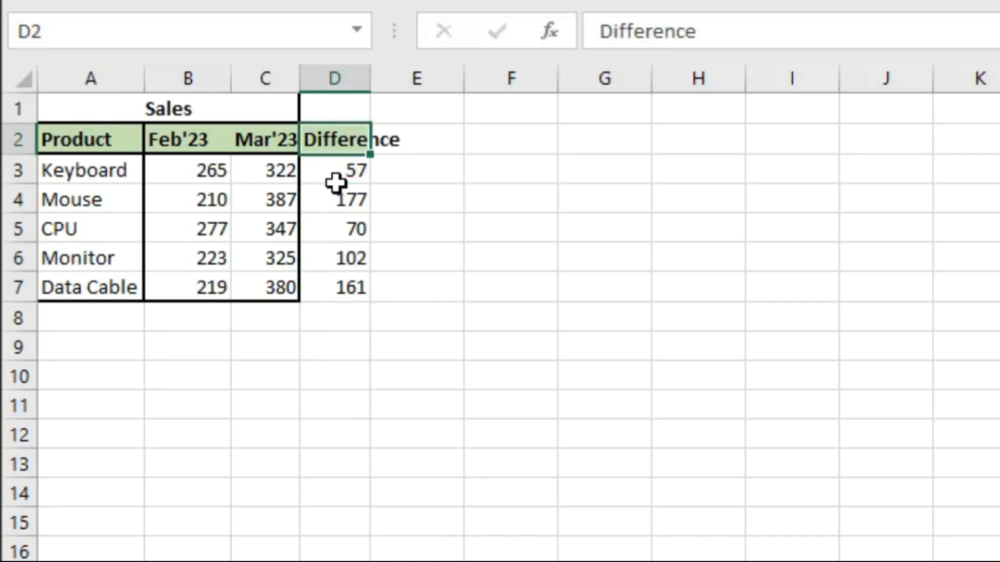
key("alt+h")
key("o")
key("i")
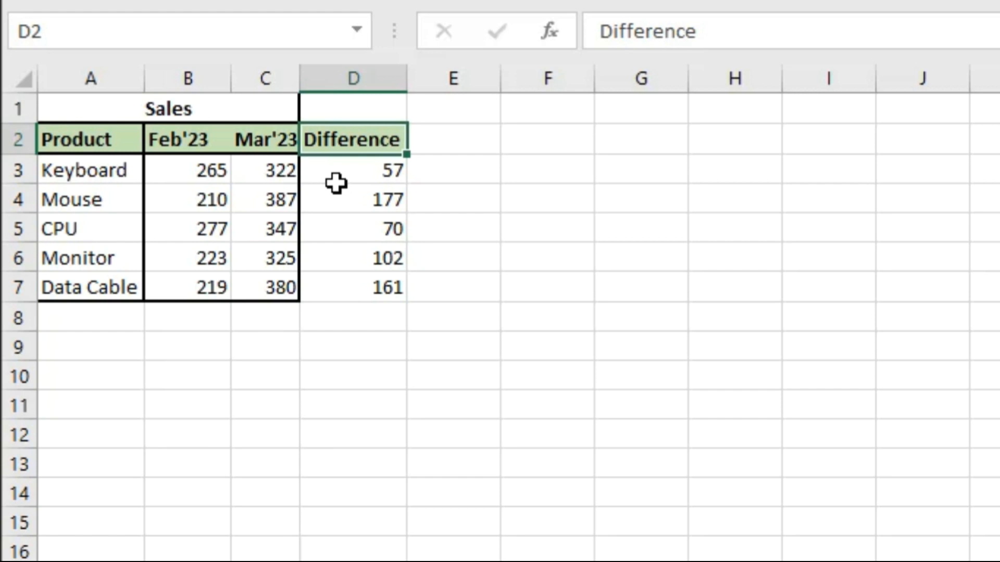
Step: Find the largest sales difference in D9 with =MAX(D3:D7) and check it against the Difference column
left_click(378, 183)
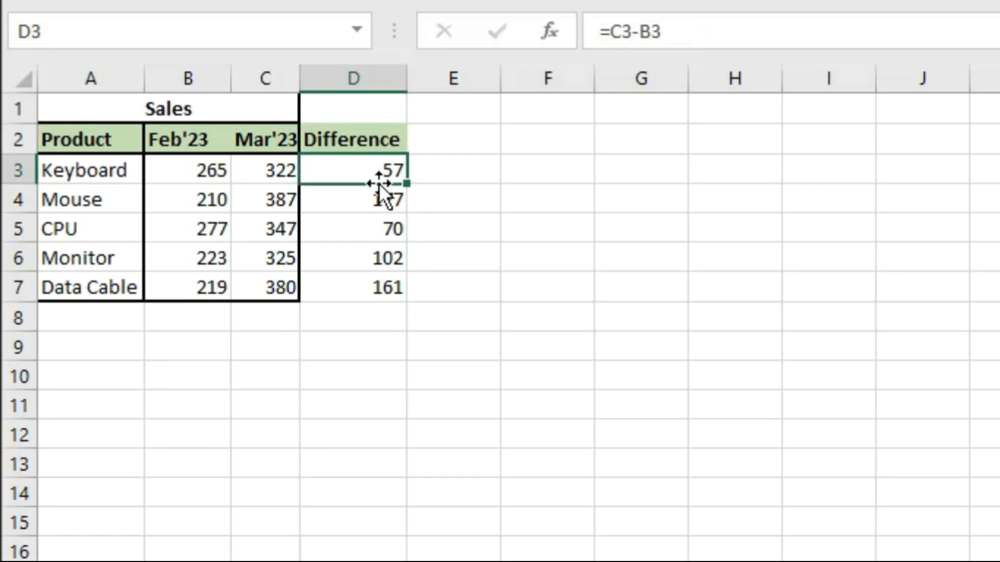
left_click(373, 317)
double_click(373, 359)
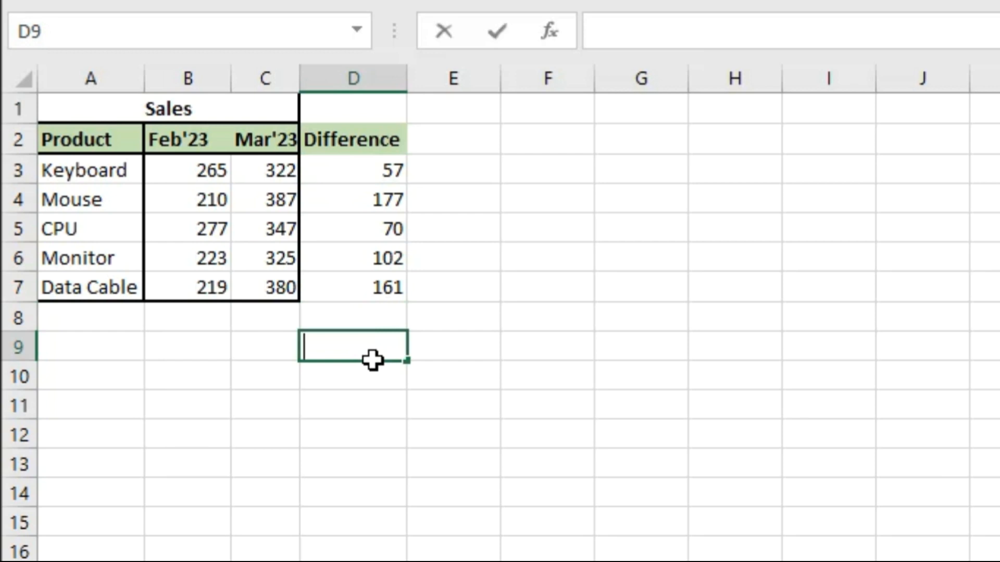
type("=max")
key("Tab")
key("Up")
key("Up")
key("shift+Up")
key("shift+Up")
key("shift+Up")
key("shift+Up")
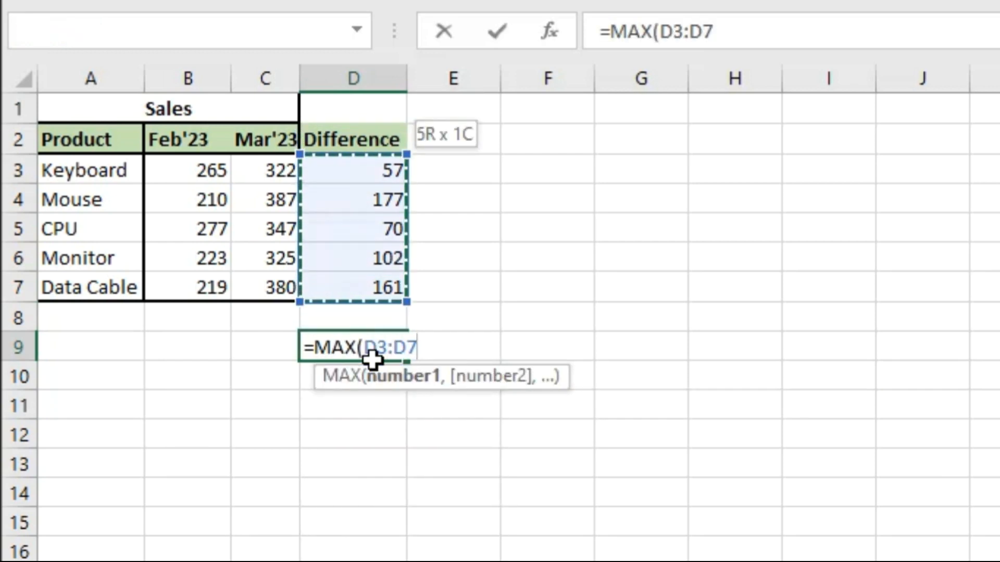
type(")")
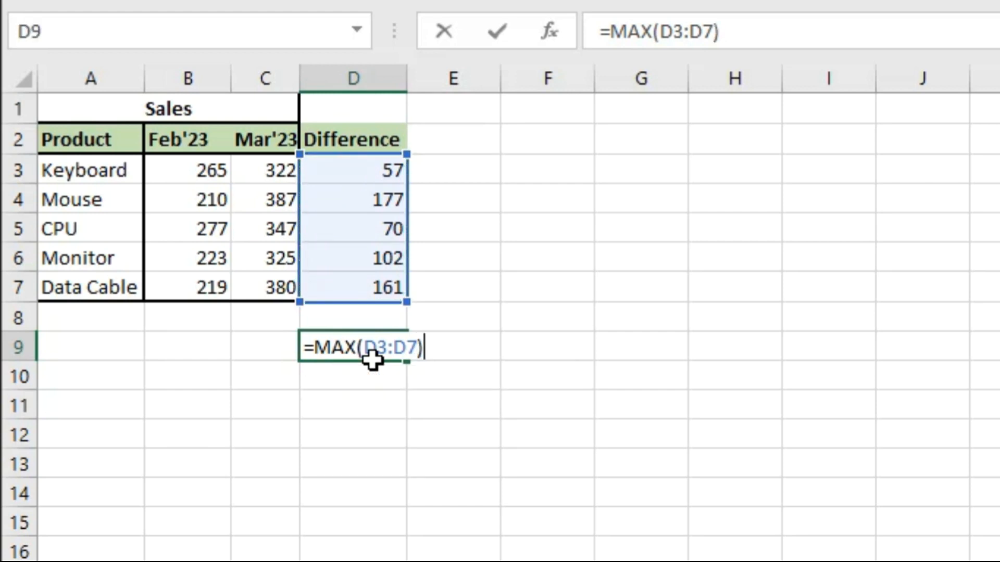
key("Return")
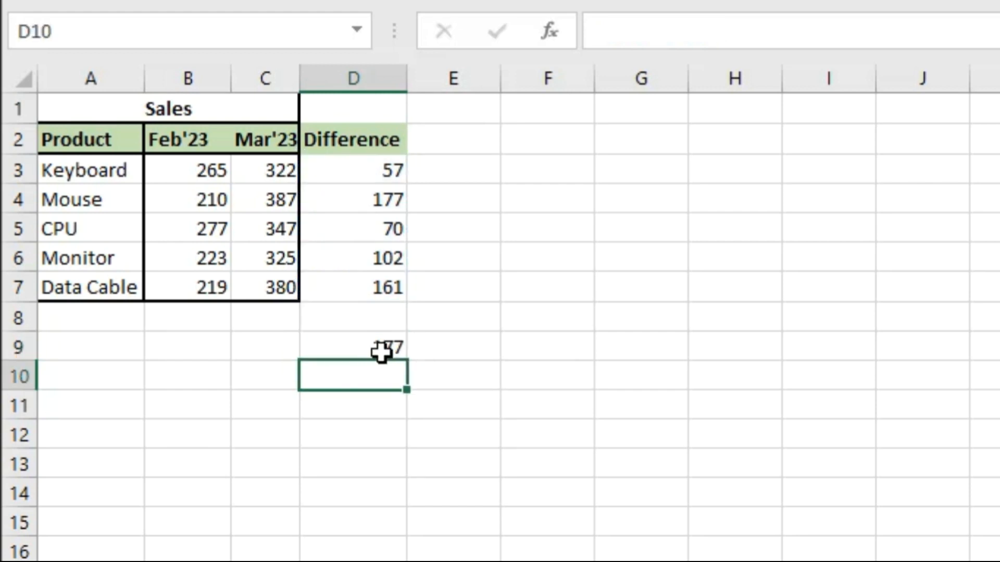
left_click(381, 352)
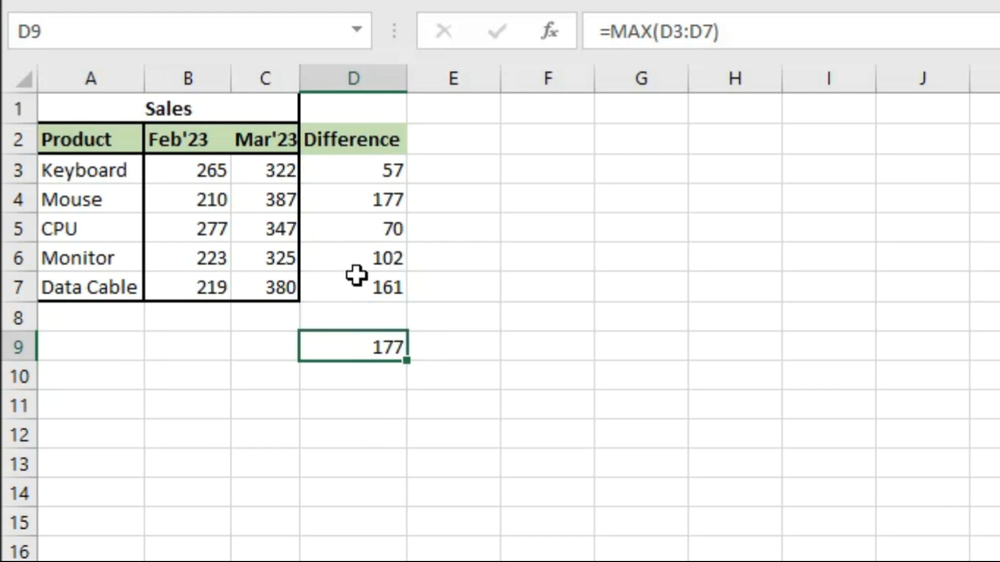
left_click(360, 209)
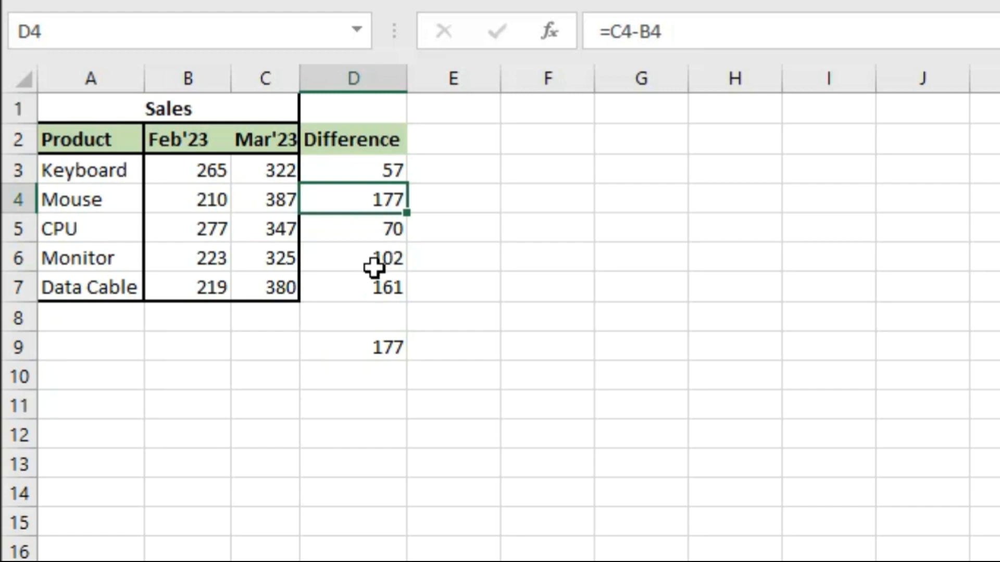
left_click(370, 352)
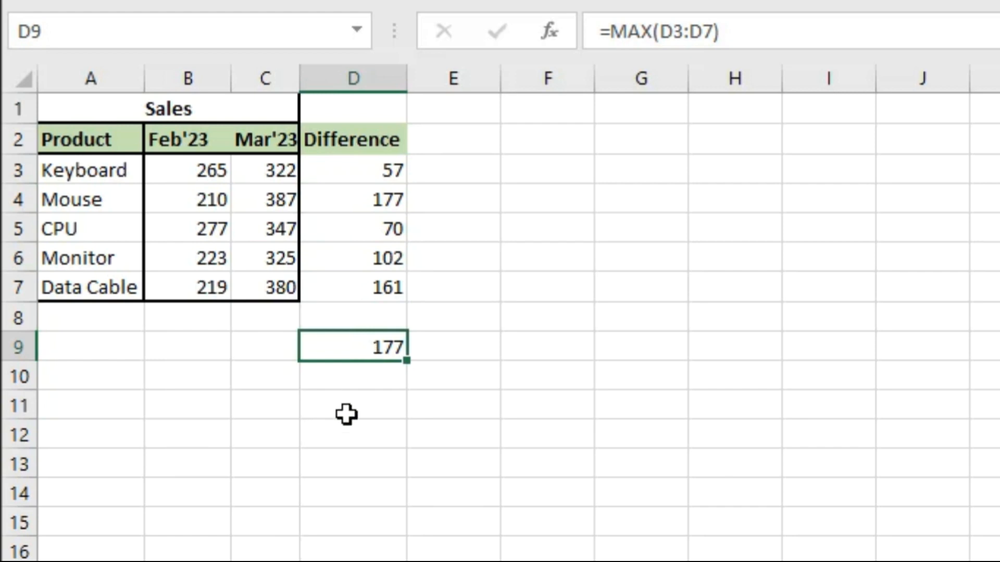
Step: Enter the label Max Sales Difference in cell C12
left_click(334, 438)
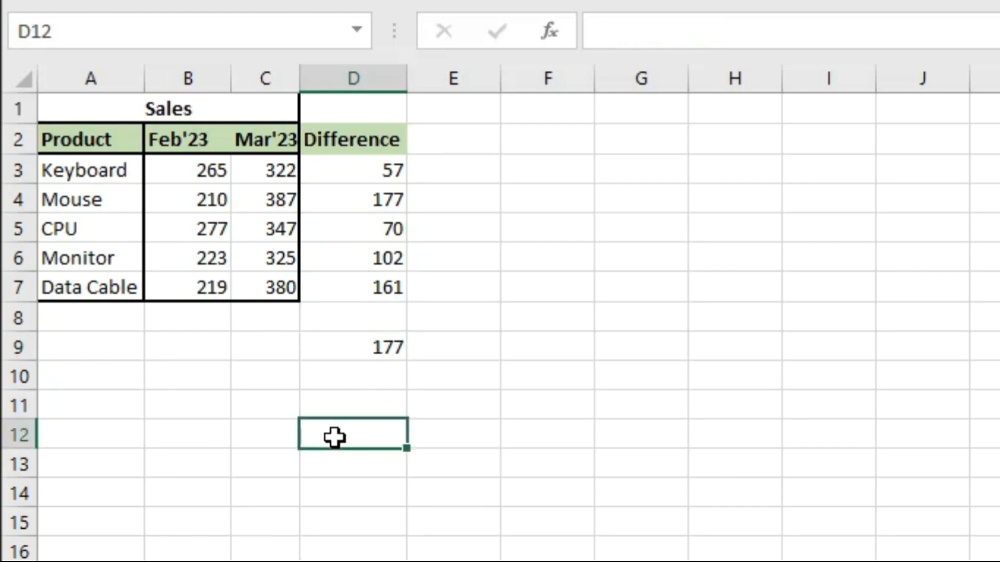
key("Left")
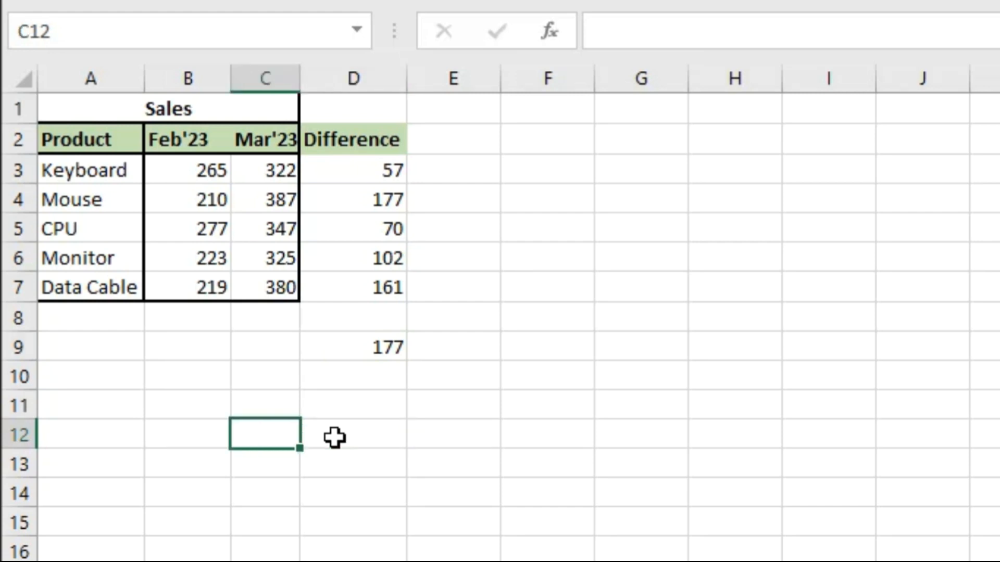
type("Max Difffere")
key("BackSpace")
key("BackSpace")
key("BackSpace")
key("BackSpace")
key("BackSpace")
key("BackSpace")
key("BackSpace")
key("BackSpace")
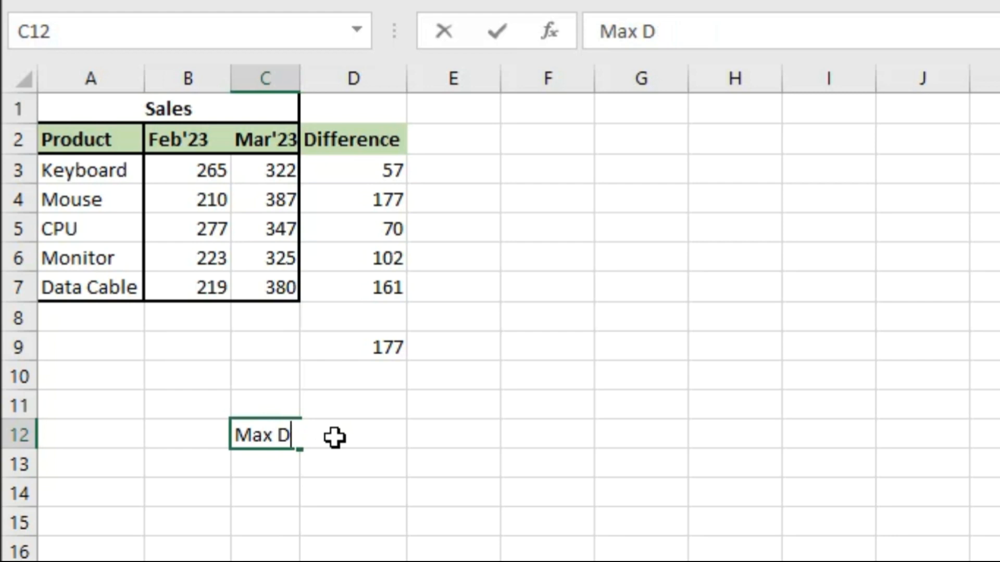
type("s")
key("BackSpace")
type("Sales")
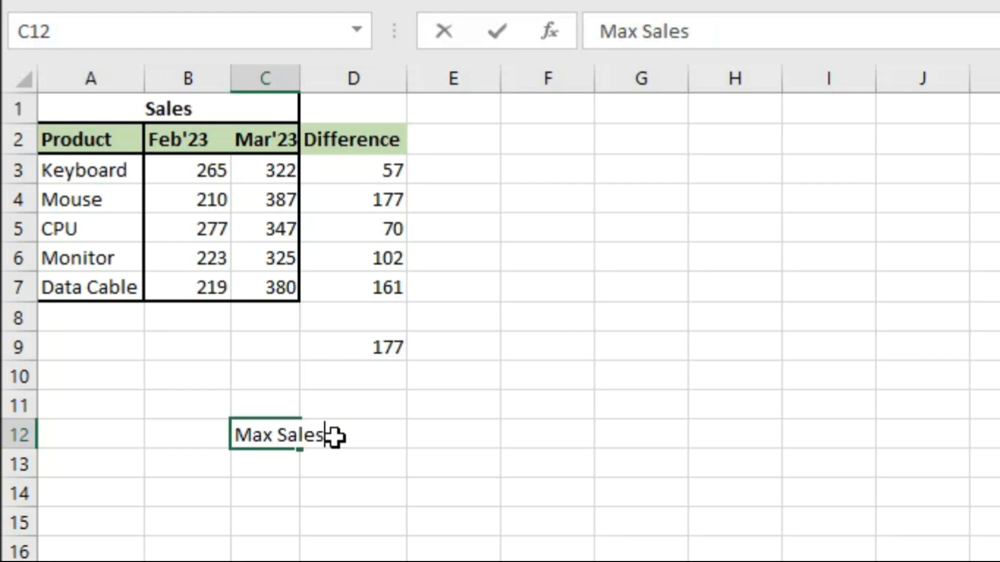
type(" Difference")
key("Tab")
key("Left")
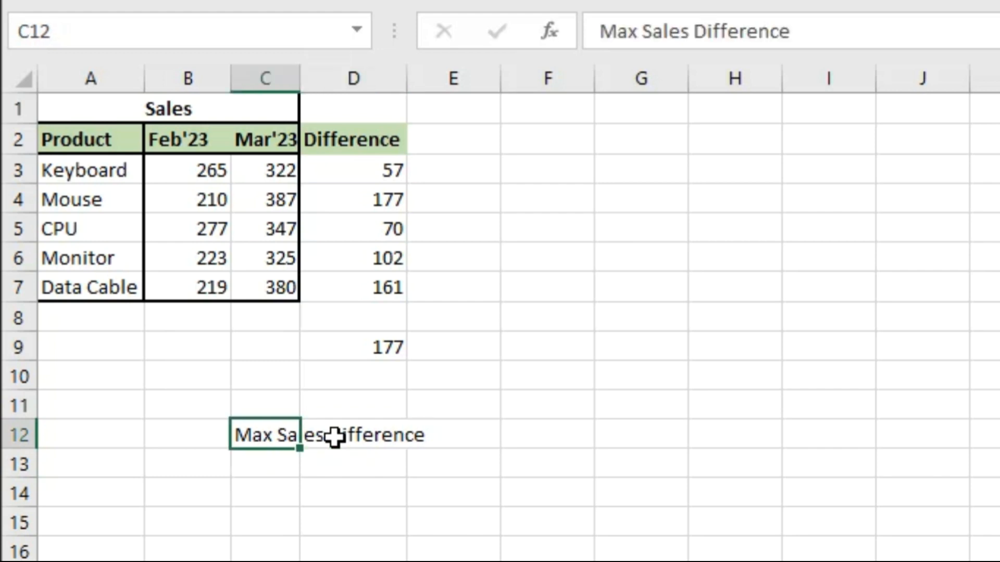
Step: Make the Max Sales Difference label in C12 bold and AutoFit column C to its width
key("ctrl+b")
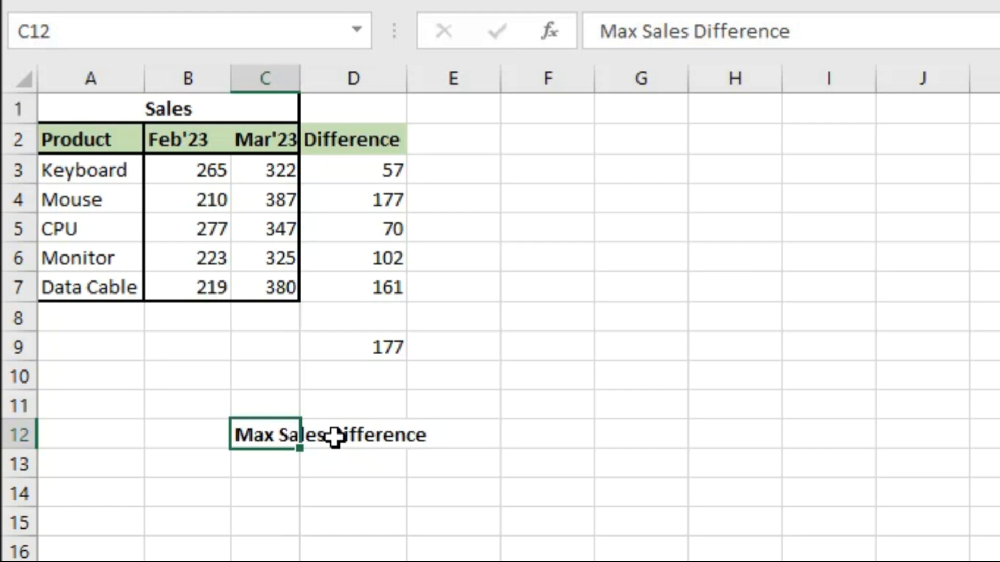
key("alt+h")
key("o")
key("i")
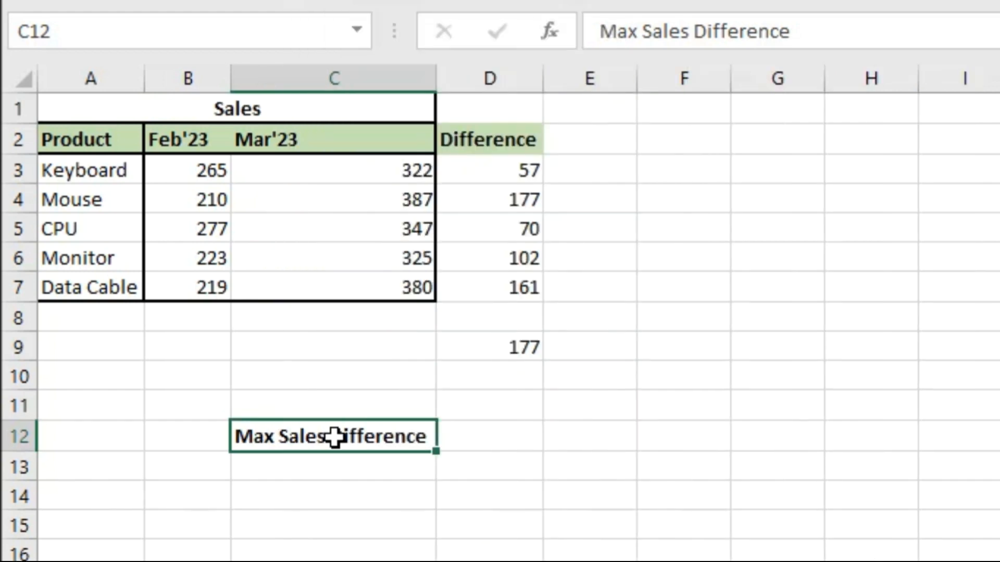
Step: Calculate the maximum March-minus-February difference in D12 with the array formula =MAX(C3:C7-B3:B7)
left_click(468, 435)
type("=max")
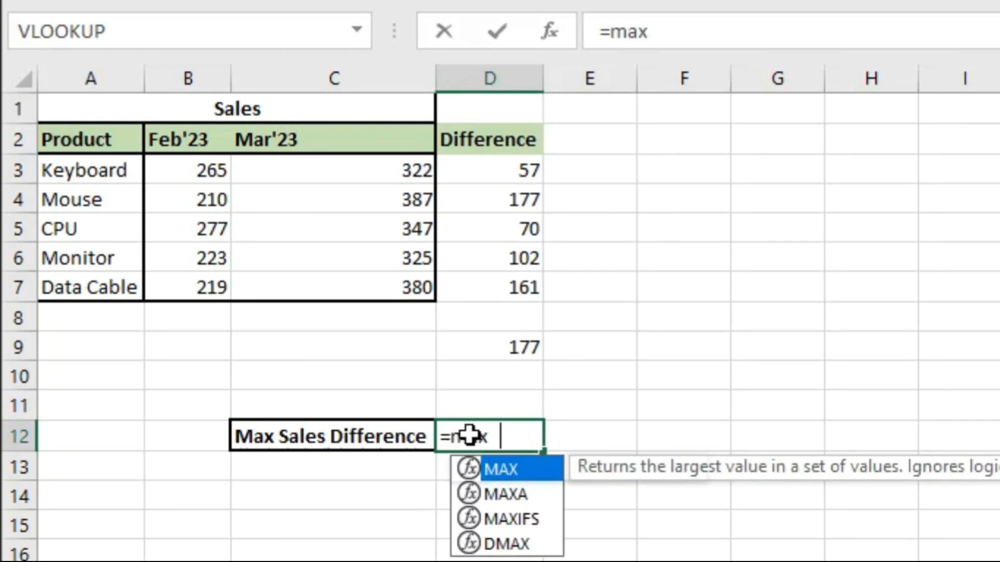
key("Tab")
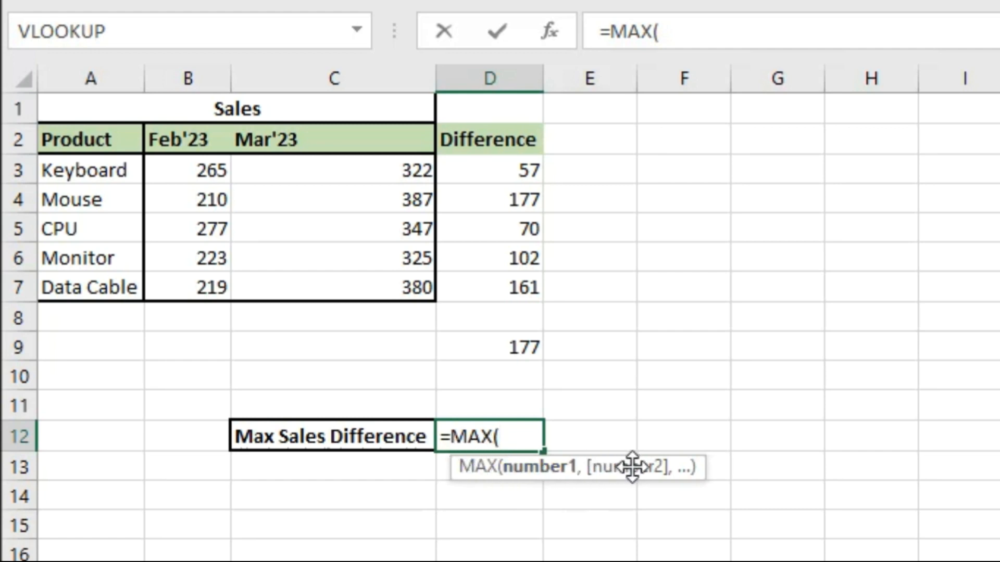
left_click_drag(377, 174, 376, 282)
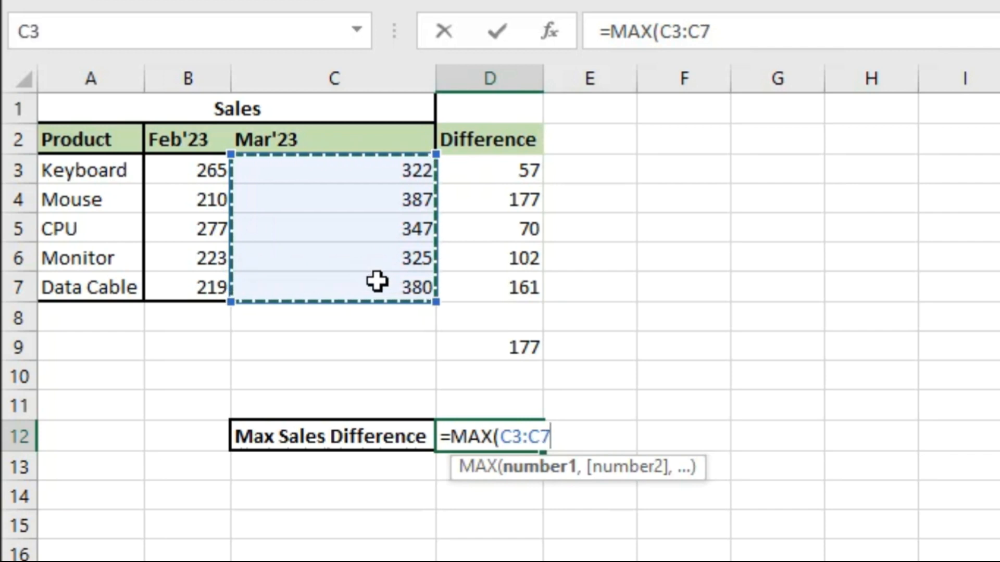
type("-")
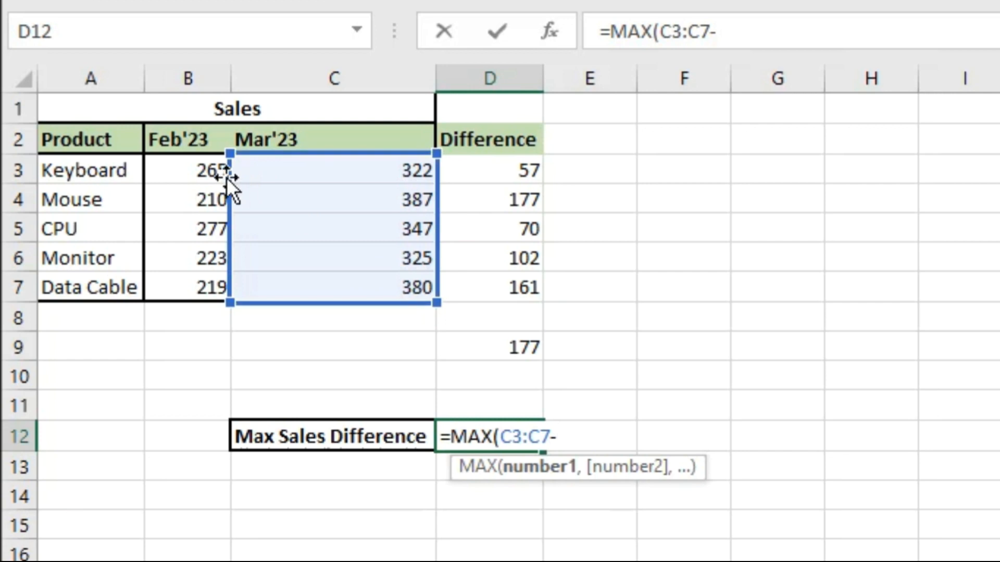
left_click_drag(205, 171, 201, 269)
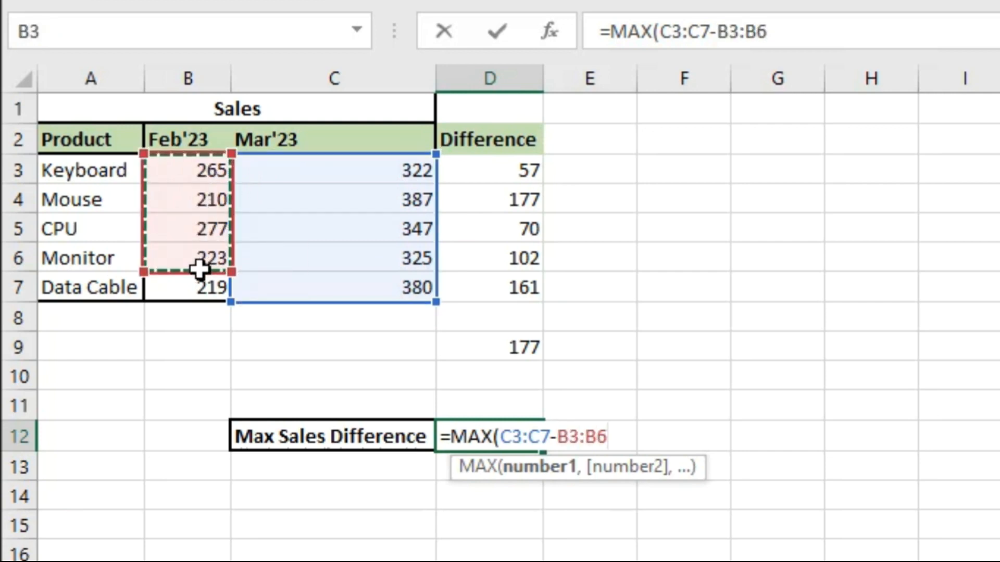
left_click_drag(197, 175, 197, 303)
type(")")
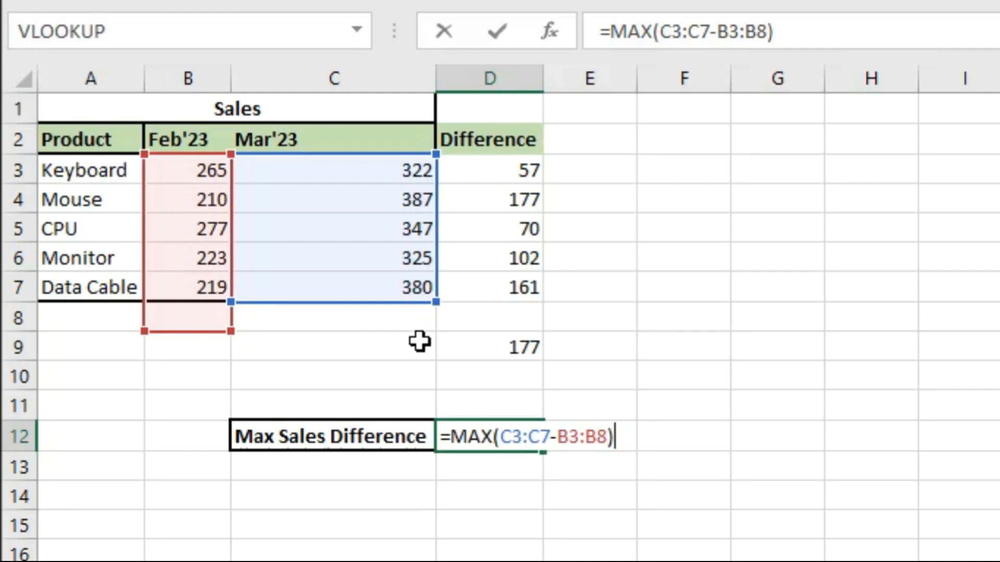
left_click(608, 436)
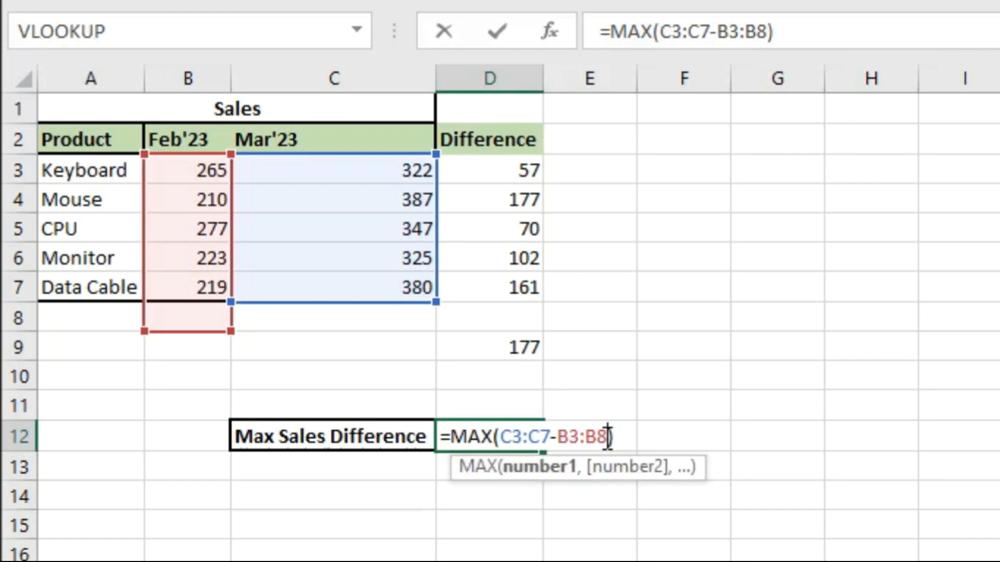
key("BackSpace")
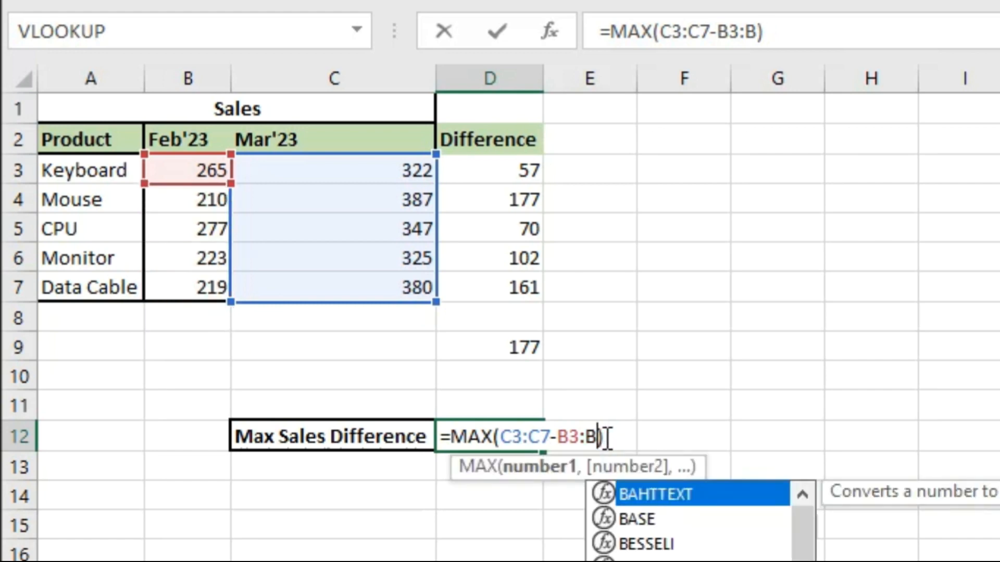
type("7")
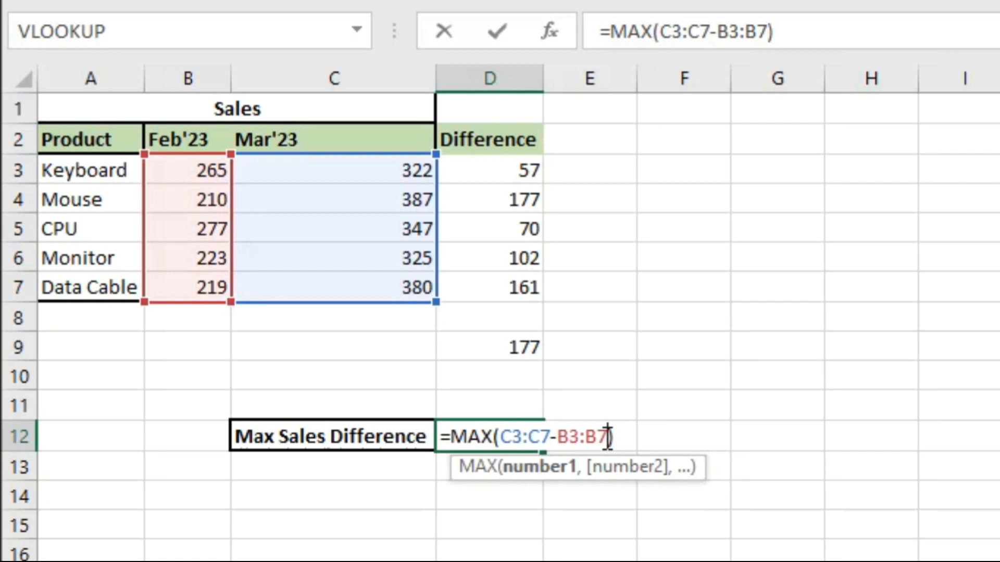
key("ctrl+shift+Return")
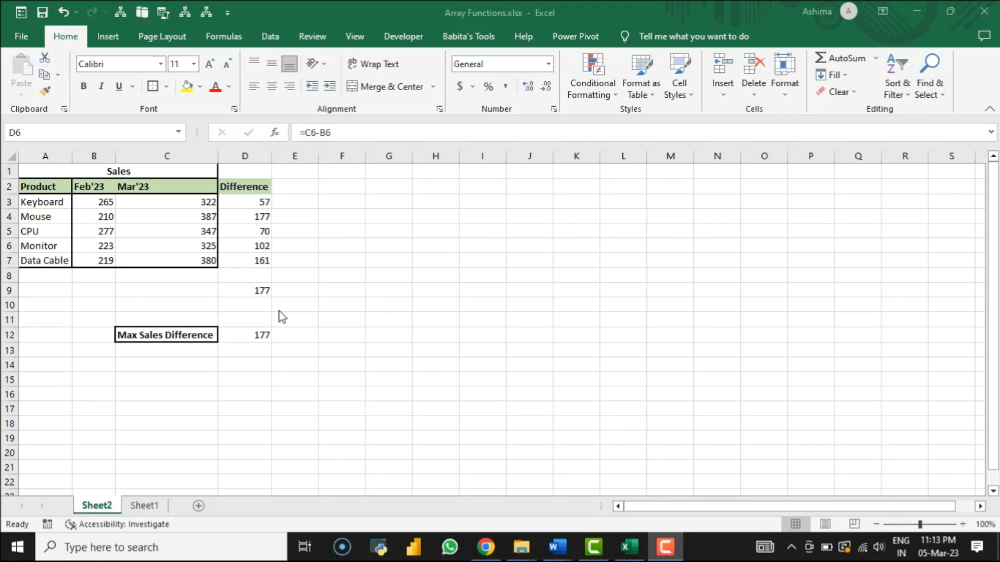
Step: Enter =CHOOSE(1,"Apple","Banana","Orange","Grapes") in cell H4
left_click(434, 213)
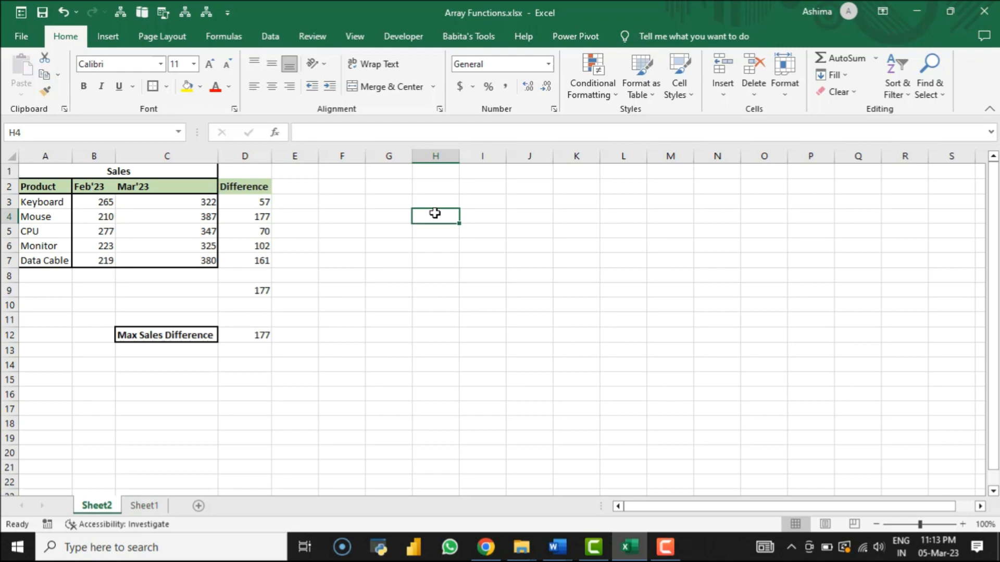
type("=choo")
key("Tab")
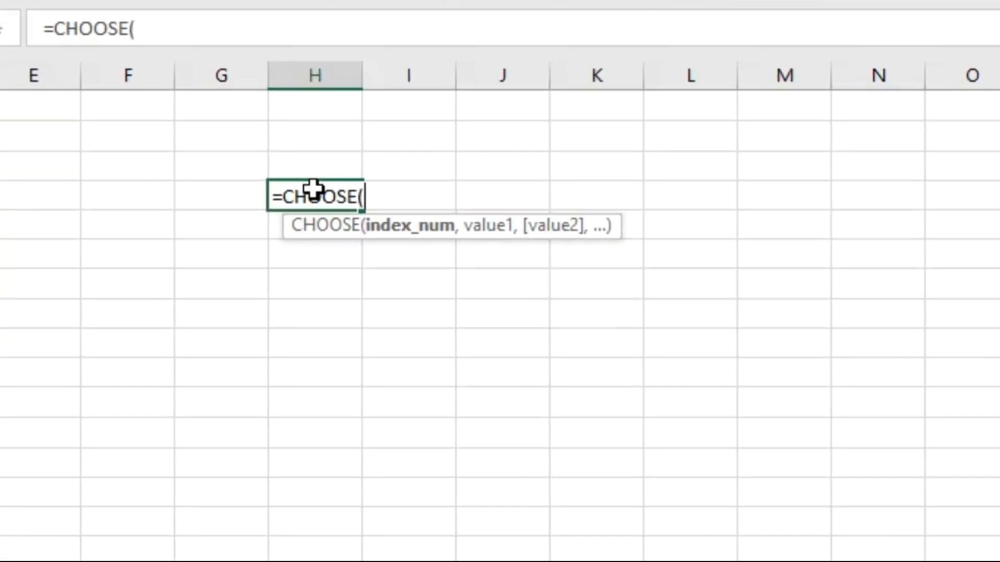
type("1,")
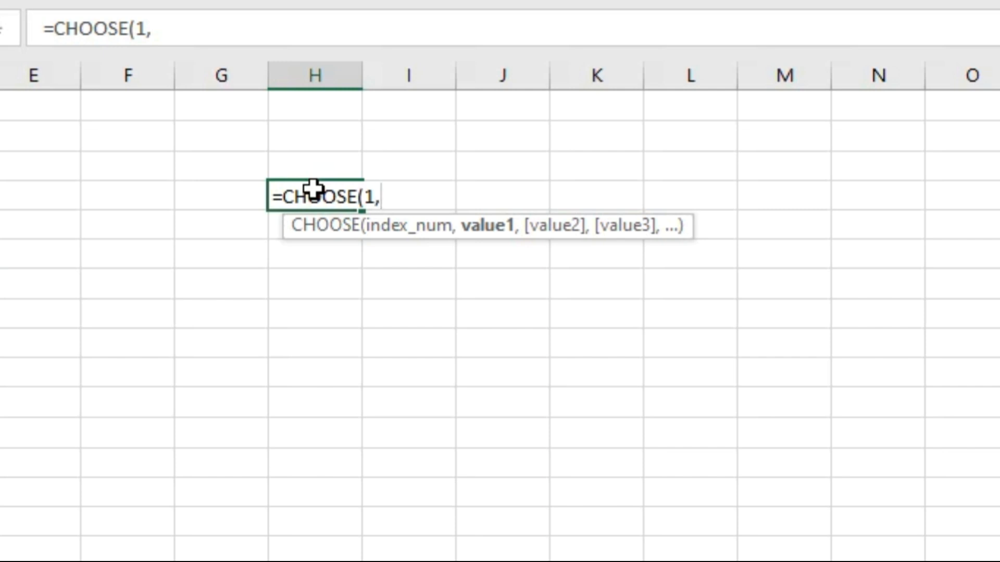
type("\"Apple\",\"Banana\"")
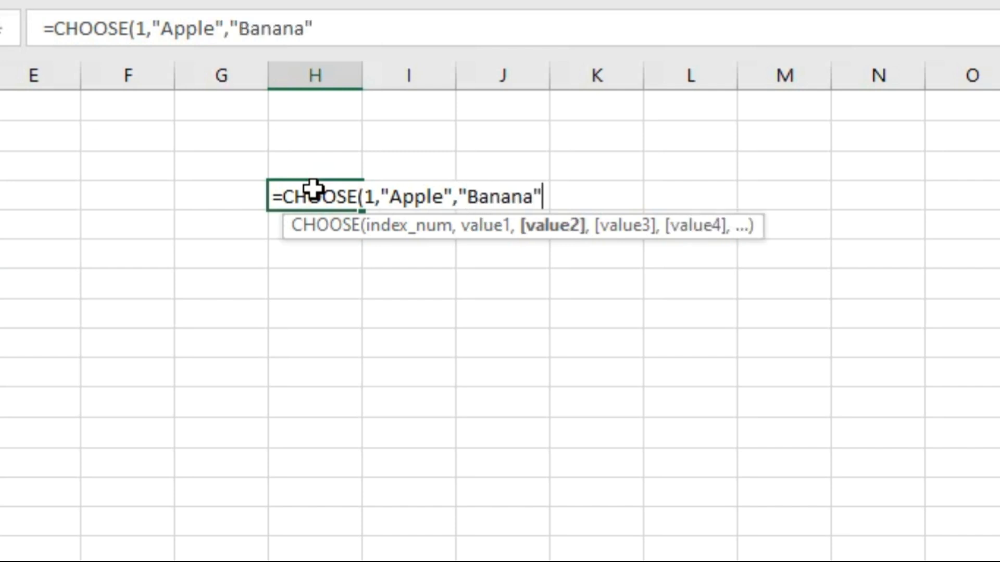
type(",\"Orange\"")
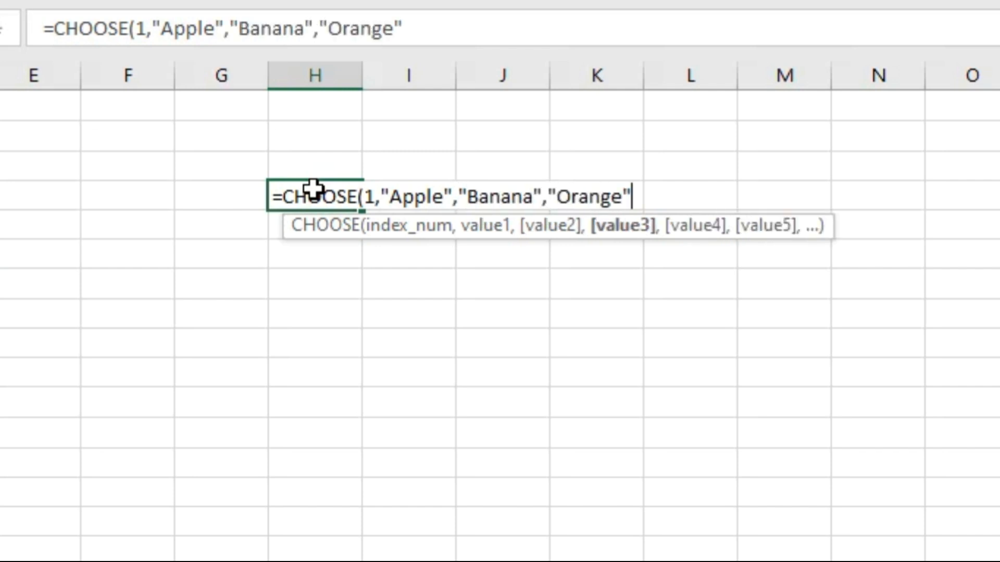
type(",")
type("\"Gra")
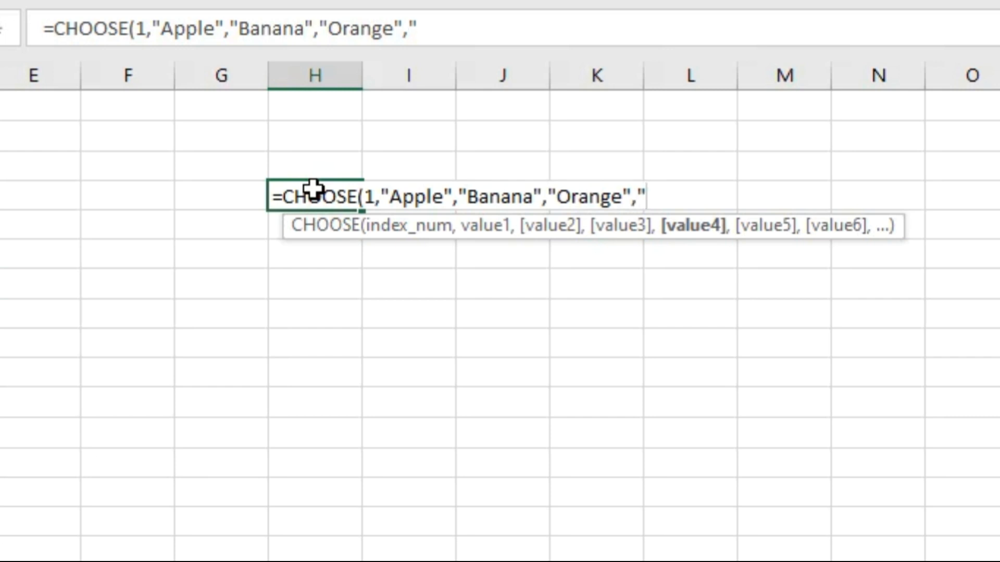
type("pes")
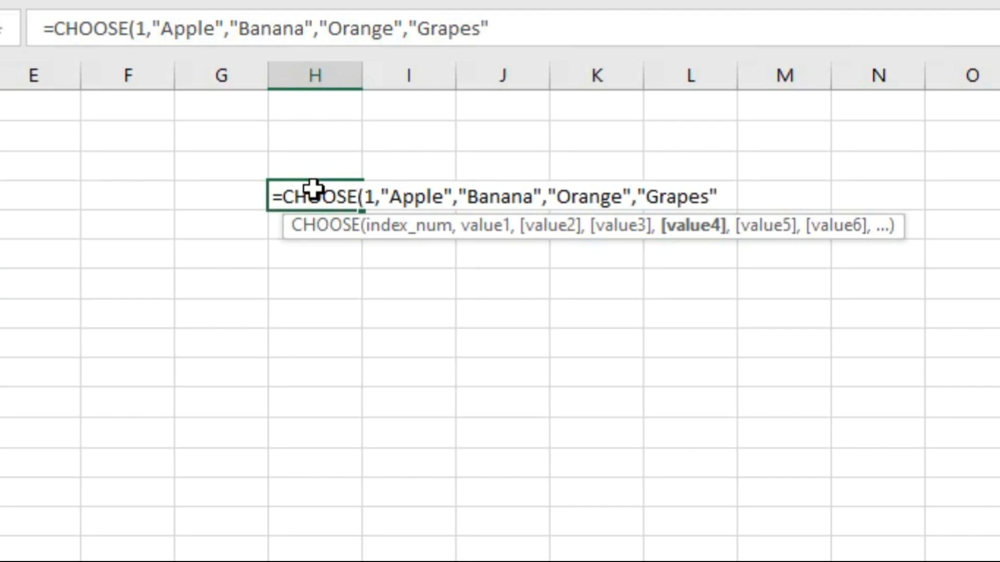
left_click(374, 197)
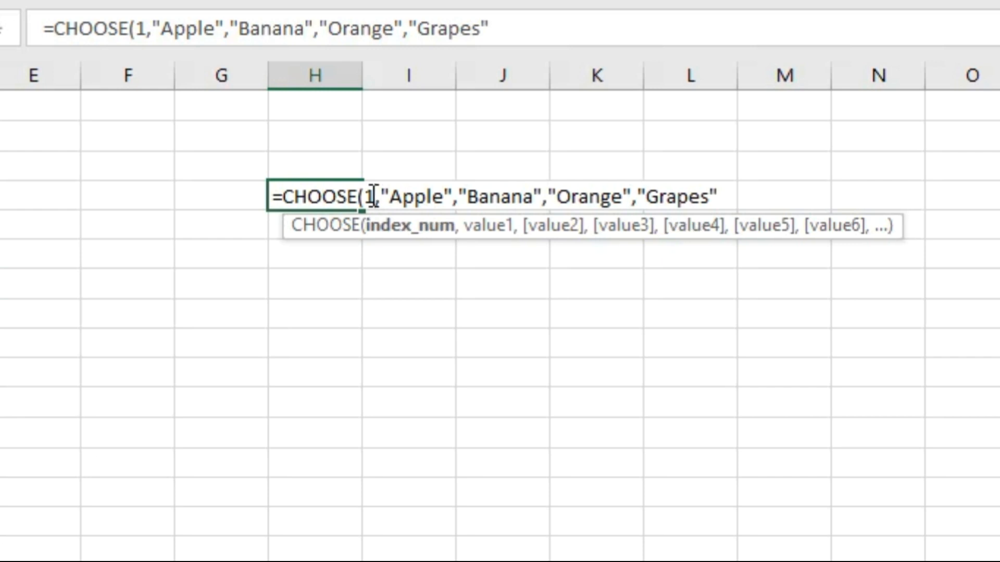
type(")")
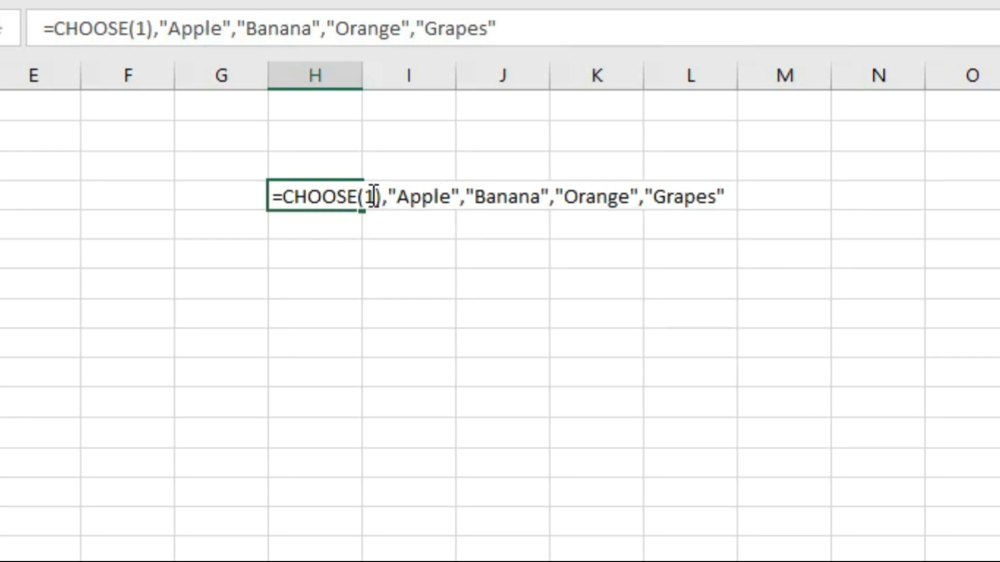
key("BackSpace")
left_click(755, 202)
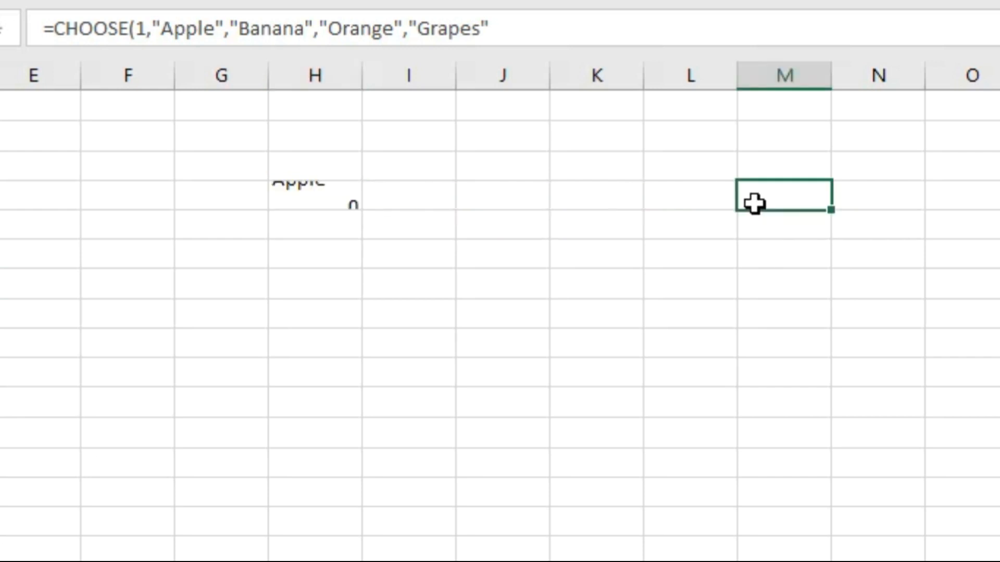
left_click(323, 201)
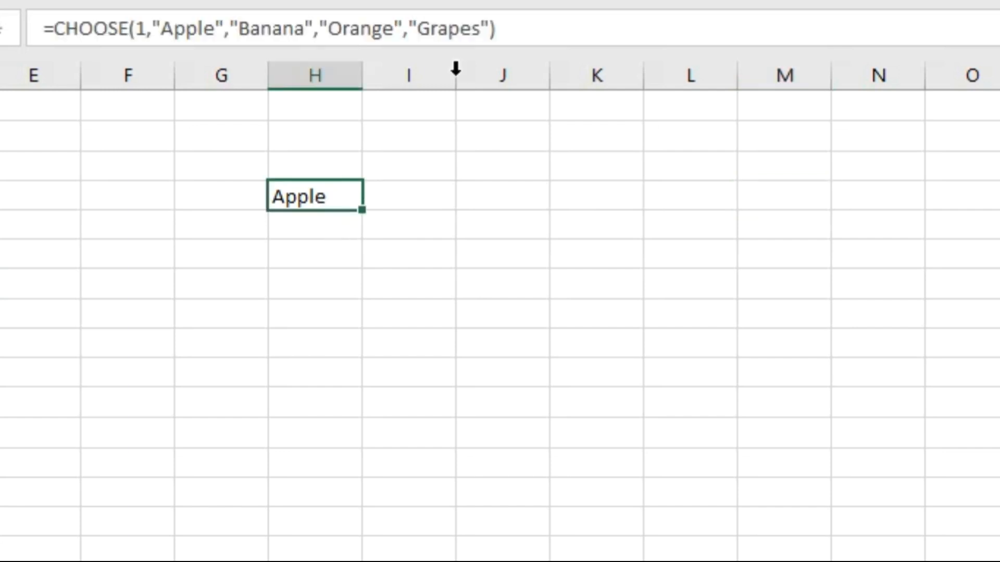
left_click(492, 29)
key("Return")
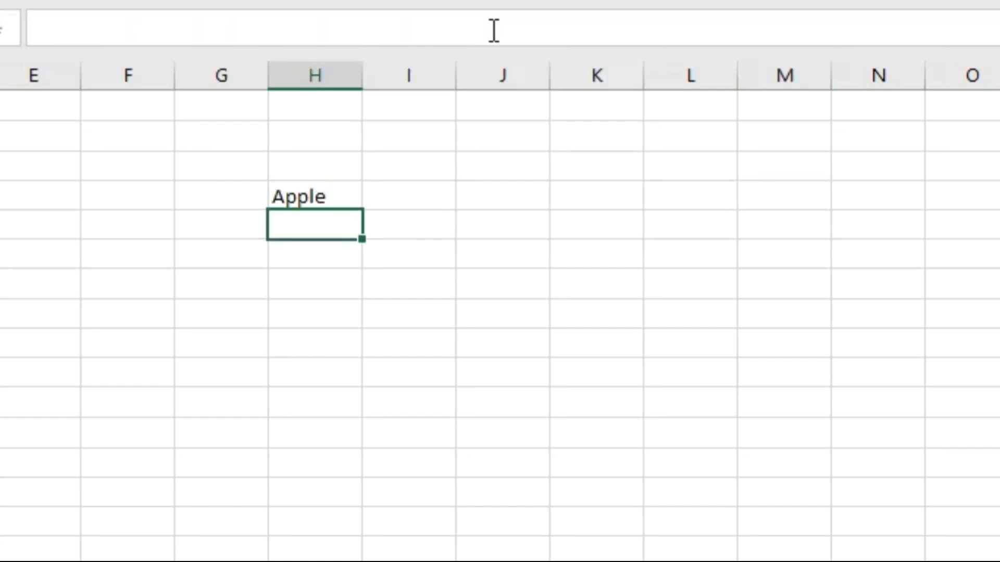
Step: Change the index number of the CHOOSE formula in H4 to 2 and check the returned value
left_click(335, 197)
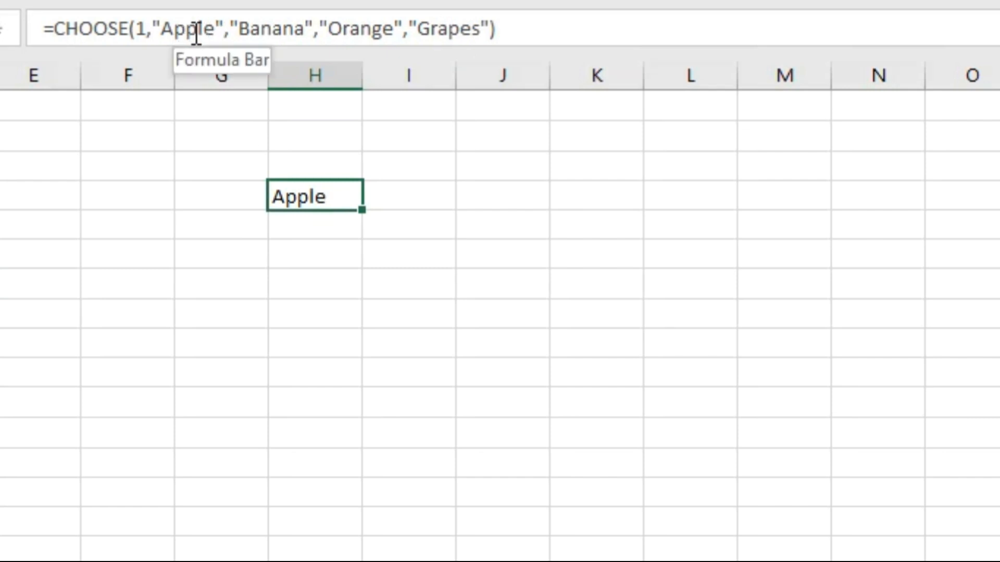
left_click(142, 28)
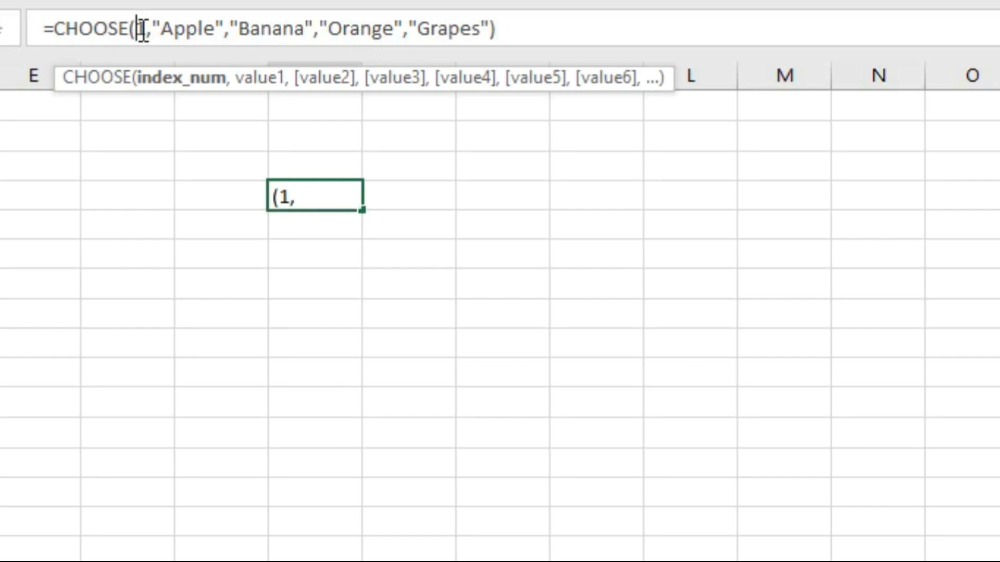
key("Delete")
type("2")
key("Return")
left_click(327, 194)
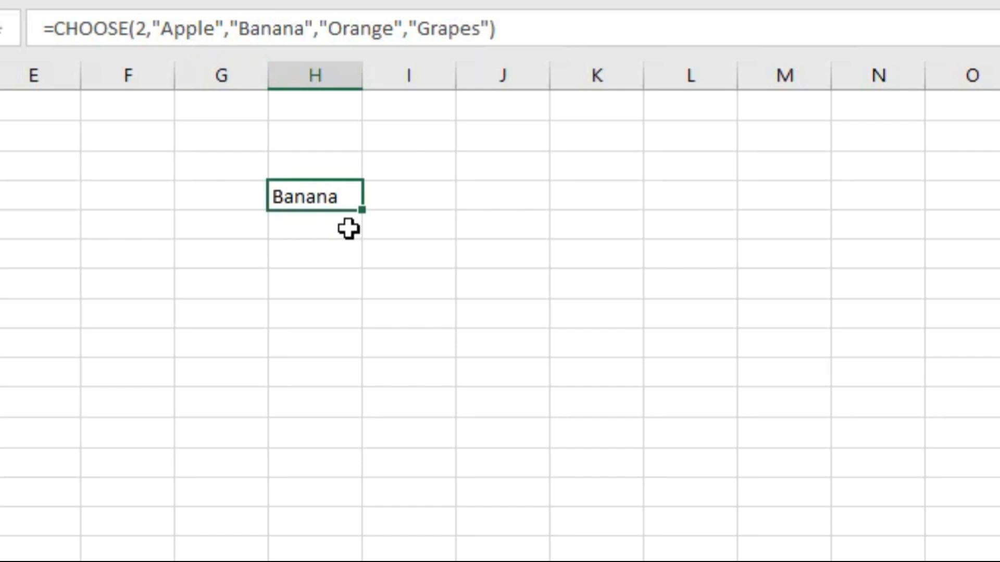
left_click(491, 219)
type("=")
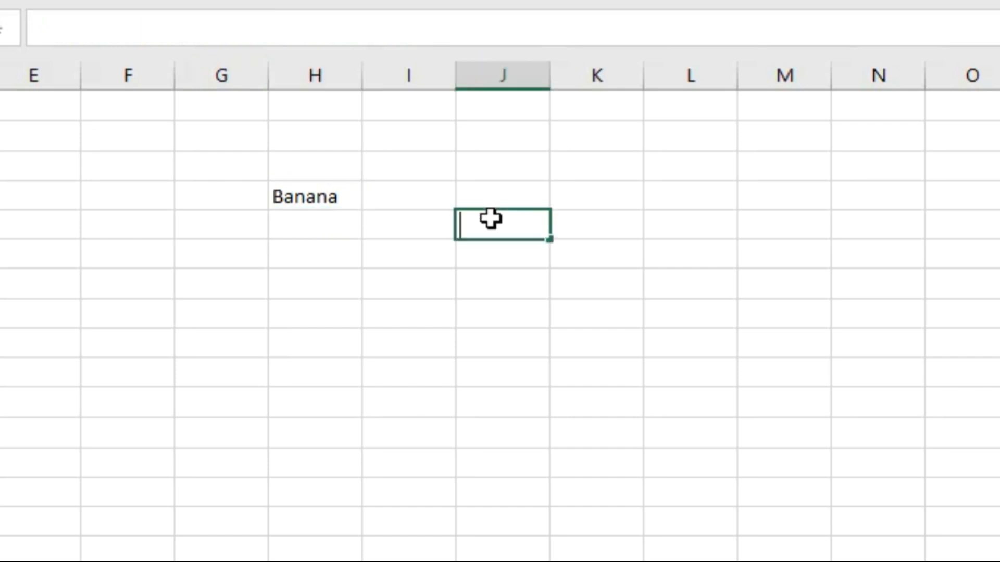
key("Escape")
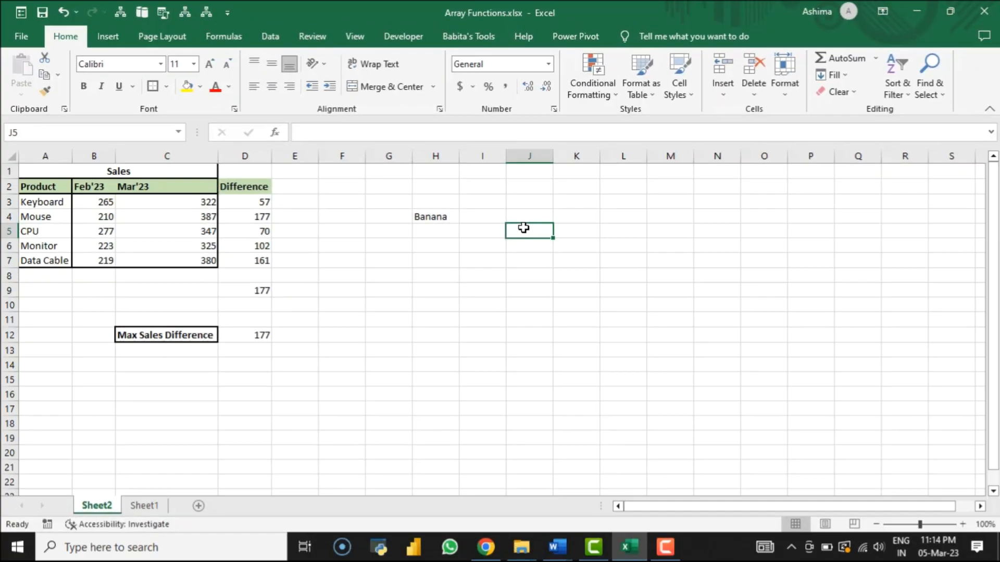
Step: Go to the employee data on Sheet1 and examine where the Age, JobRole and Emp ID columns are placed
left_click(153, 512)
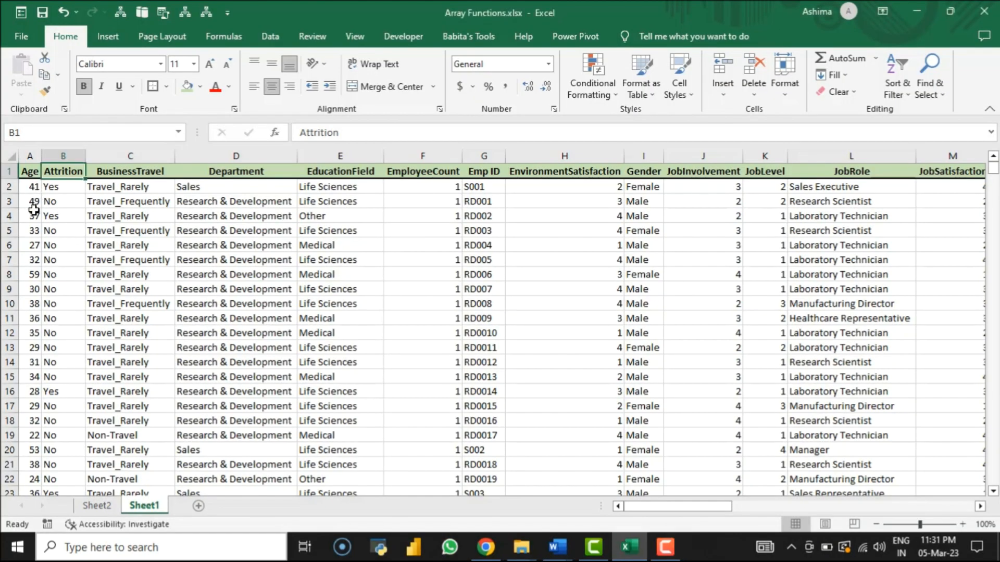
left_click(31, 194)
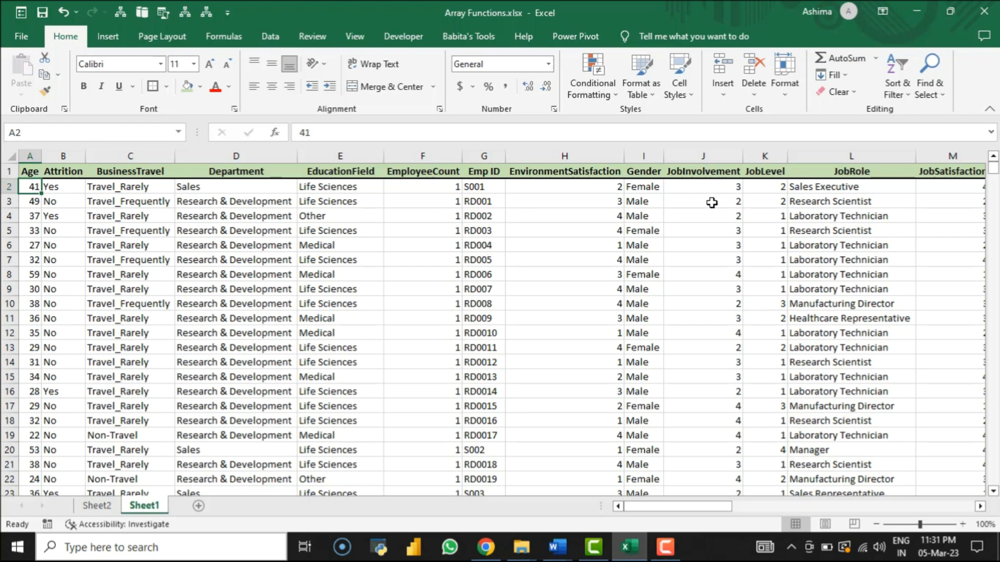
left_click(849, 171)
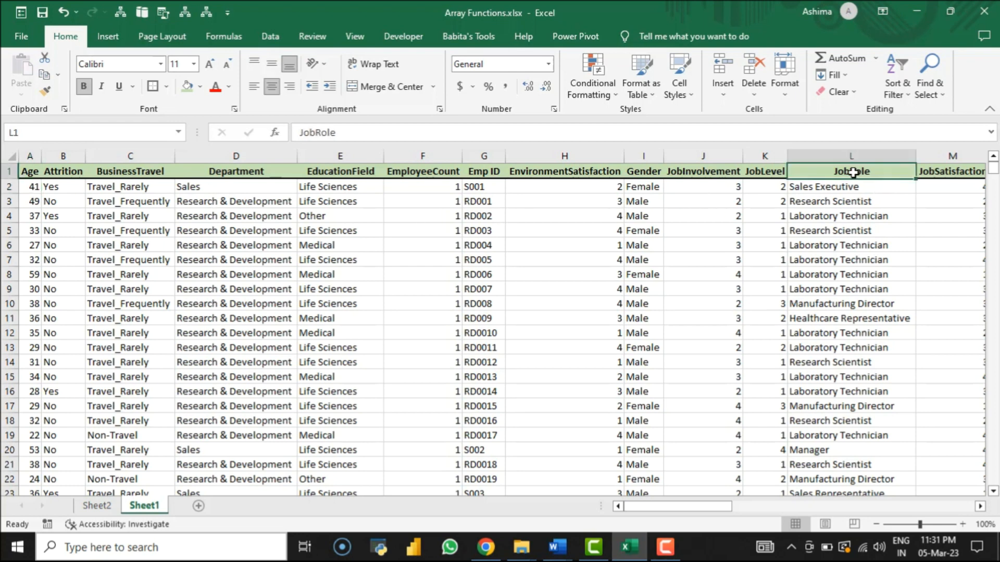
left_click(486, 172)
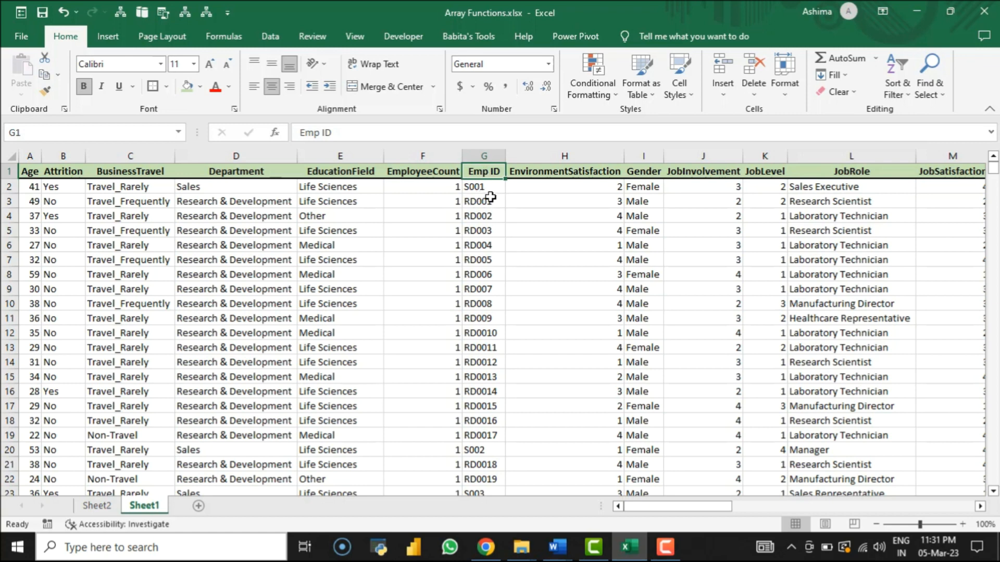
left_click(487, 200)
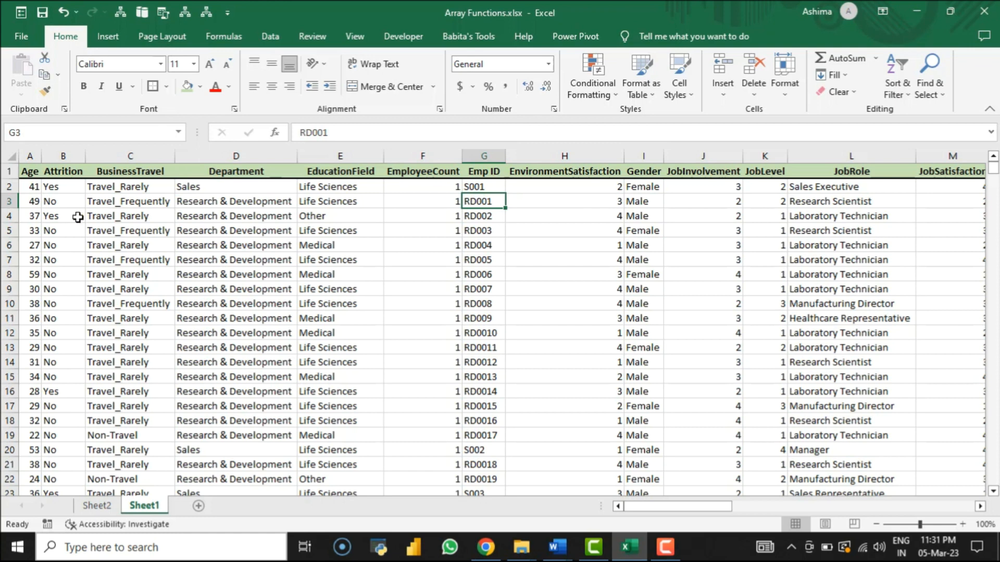
left_click(30, 156)
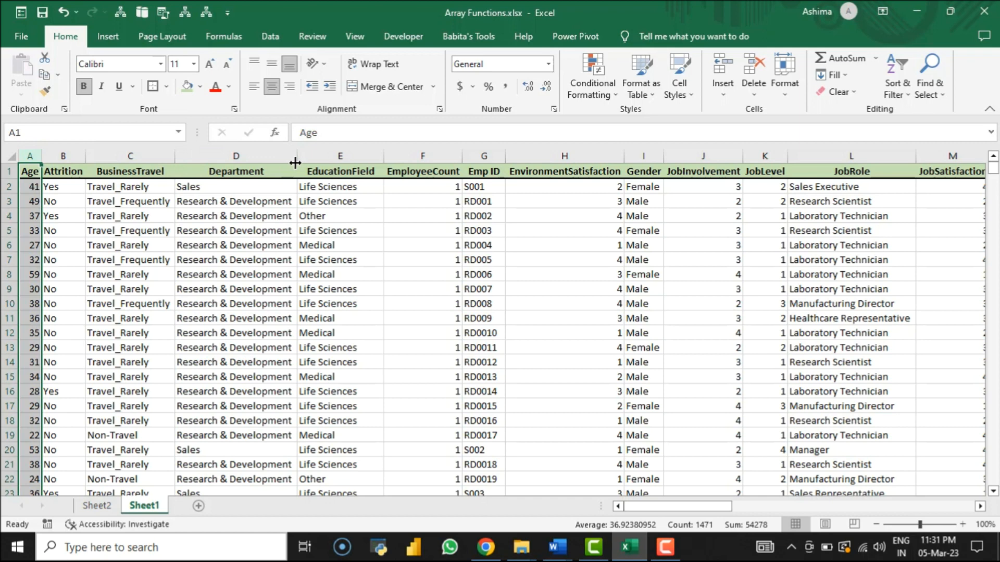
Step: Examine the EducationField column and the Emp ID column's header and entries in the employee data
left_click(354, 153)
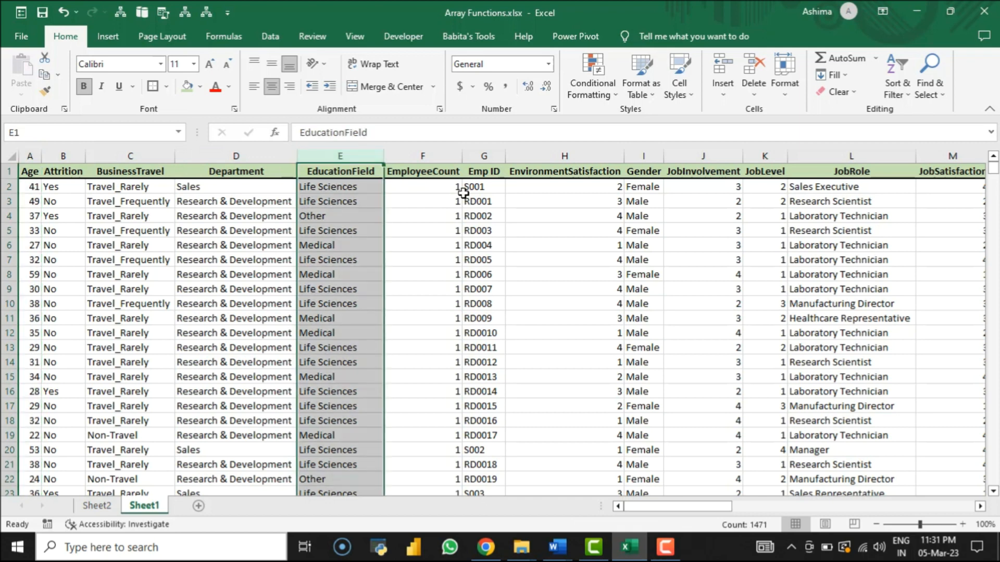
left_click(497, 205)
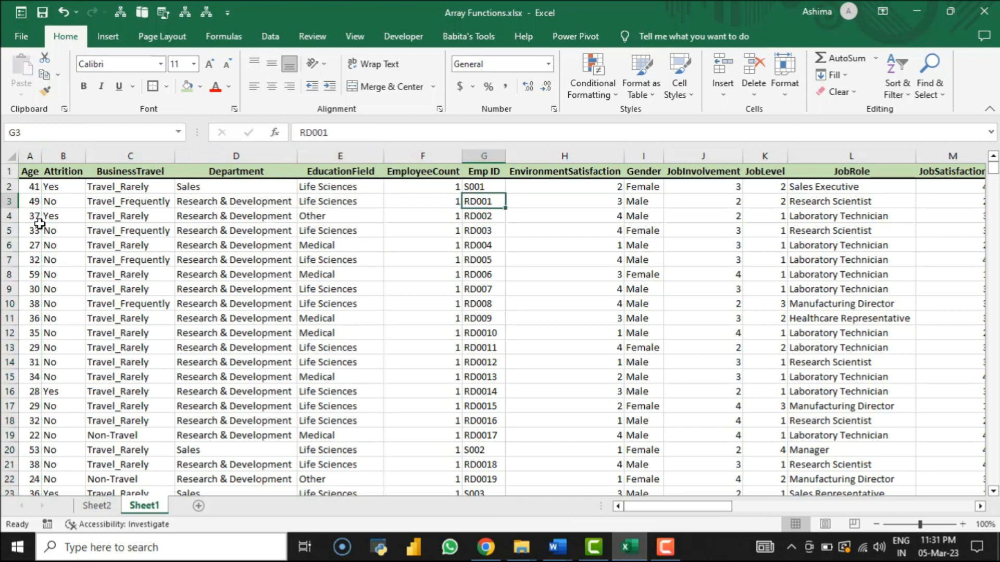
left_click(490, 171)
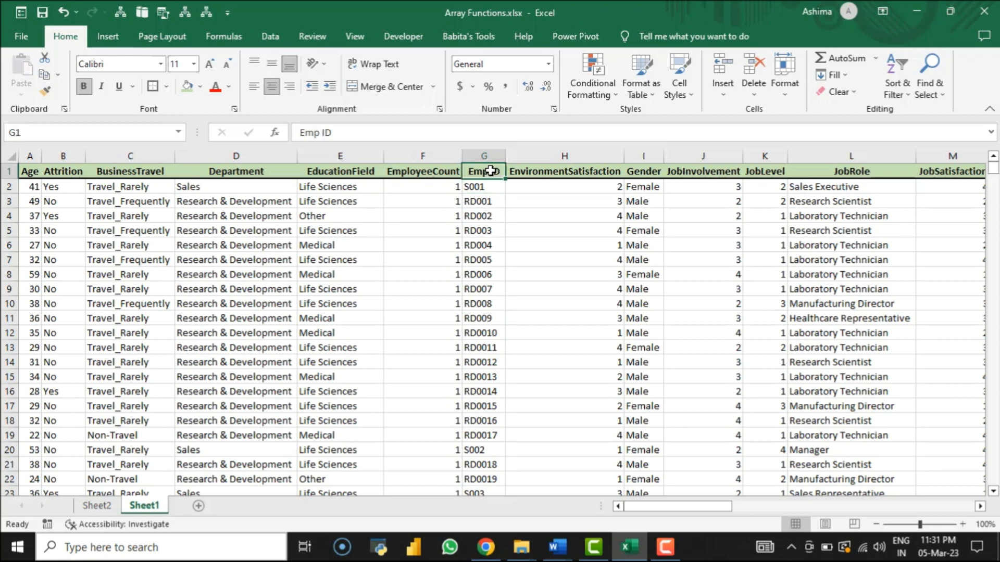
left_click(476, 230)
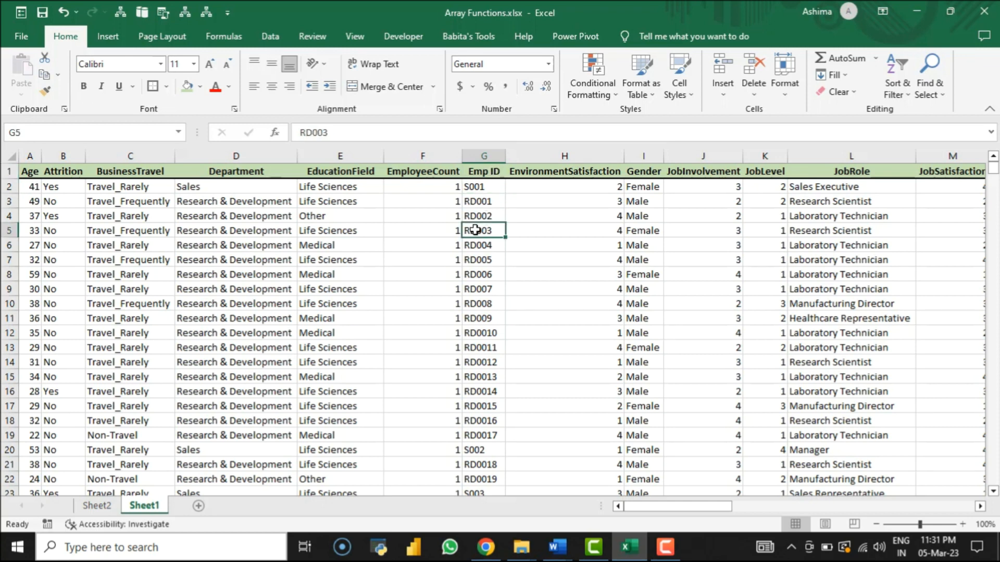
left_click(479, 262)
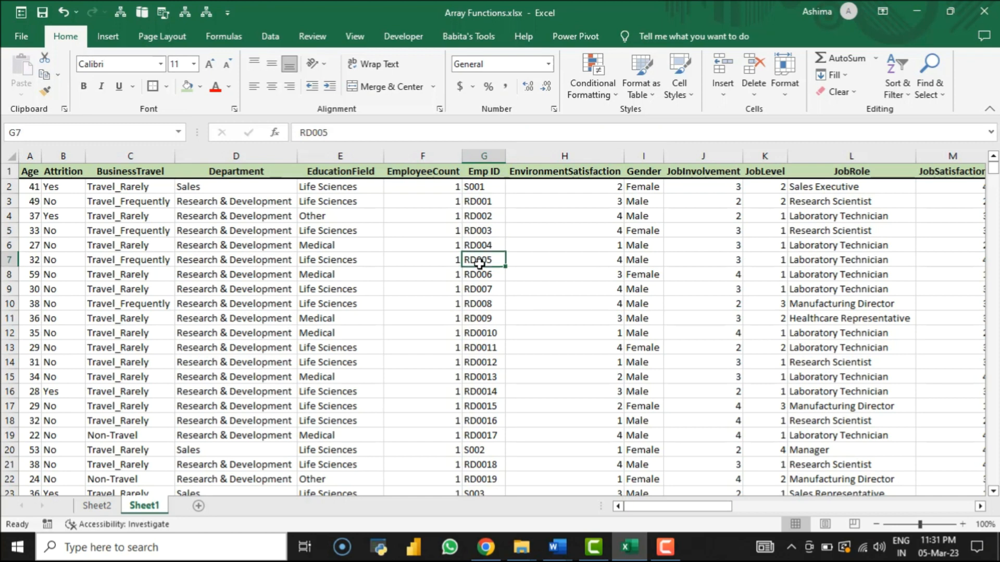
Step: Go back to Sheet2 and enter the label "Emp ID" in cell H13
left_click(102, 512)
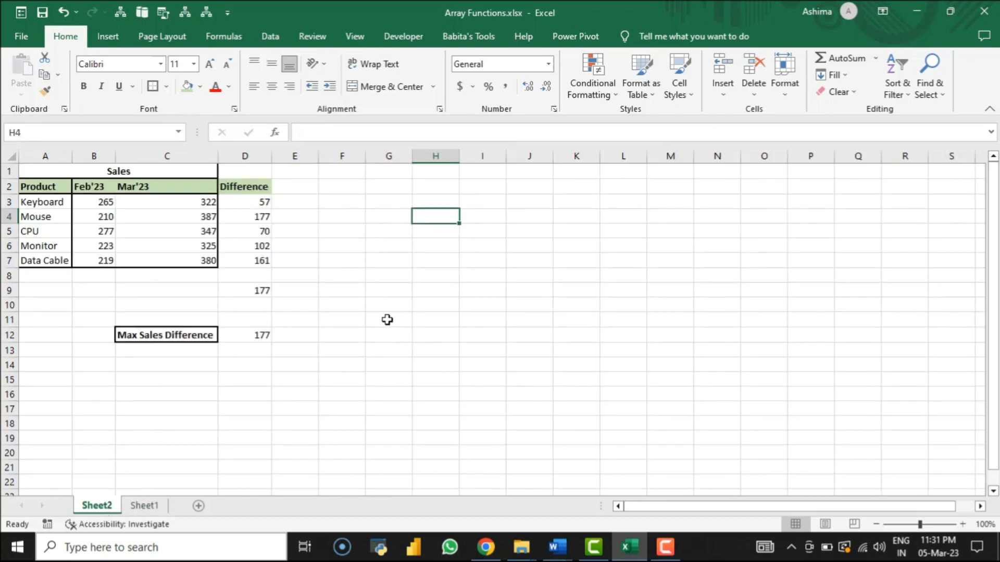
left_click(386, 320)
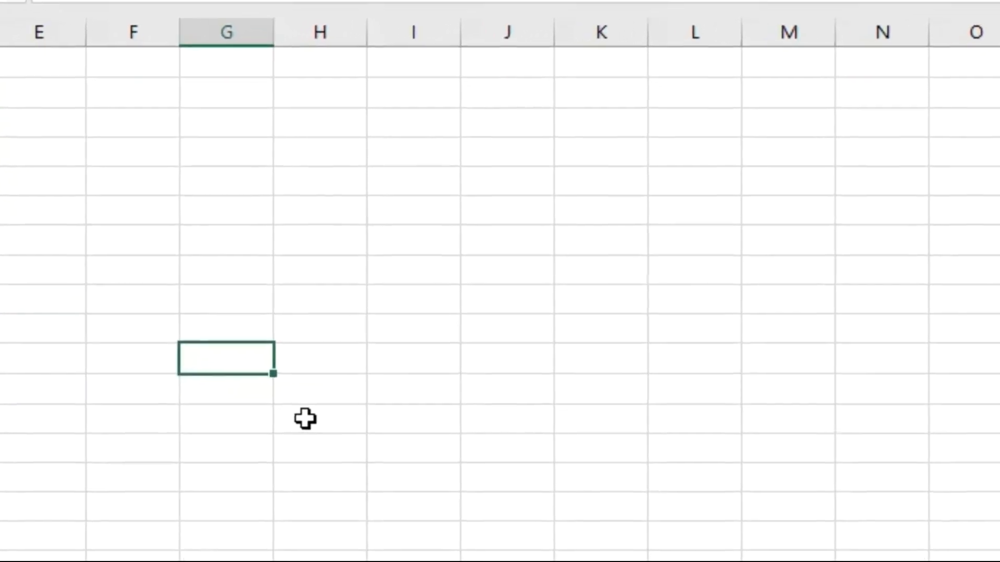
left_click(305, 419)
type("Errors")
type(" ID")
key("Tab")
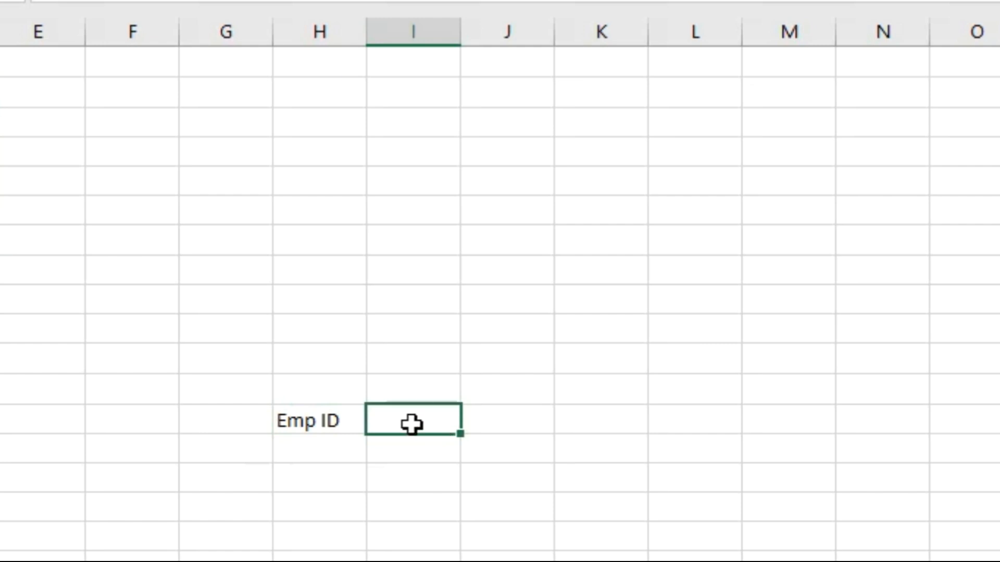
Step: Enter the label "Job Role" in cell H14, directly below the Emp ID label
left_click(321, 455)
type("Em")
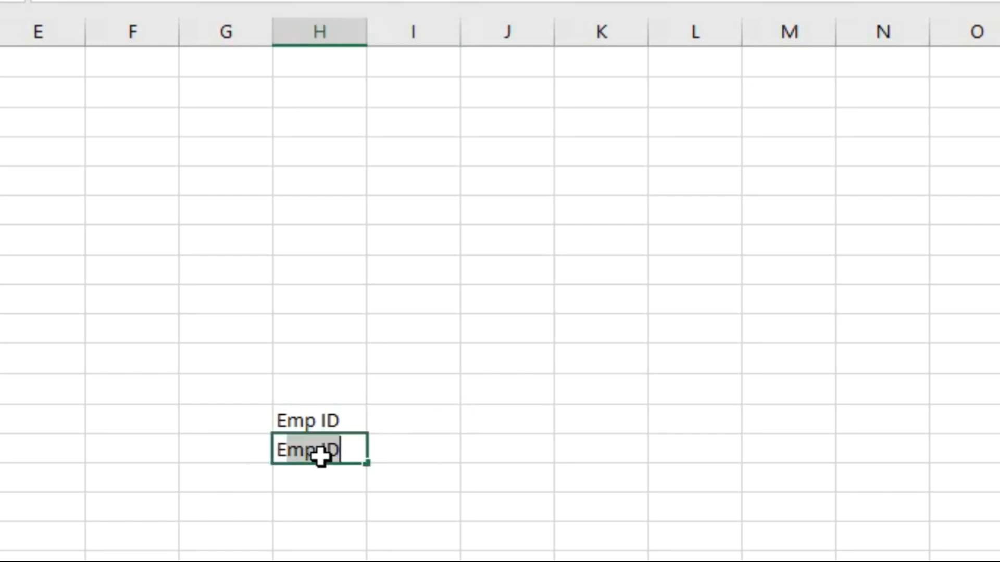
key("BackSpace")
key("BackSpace")
key("BackSpace")
type("Job")
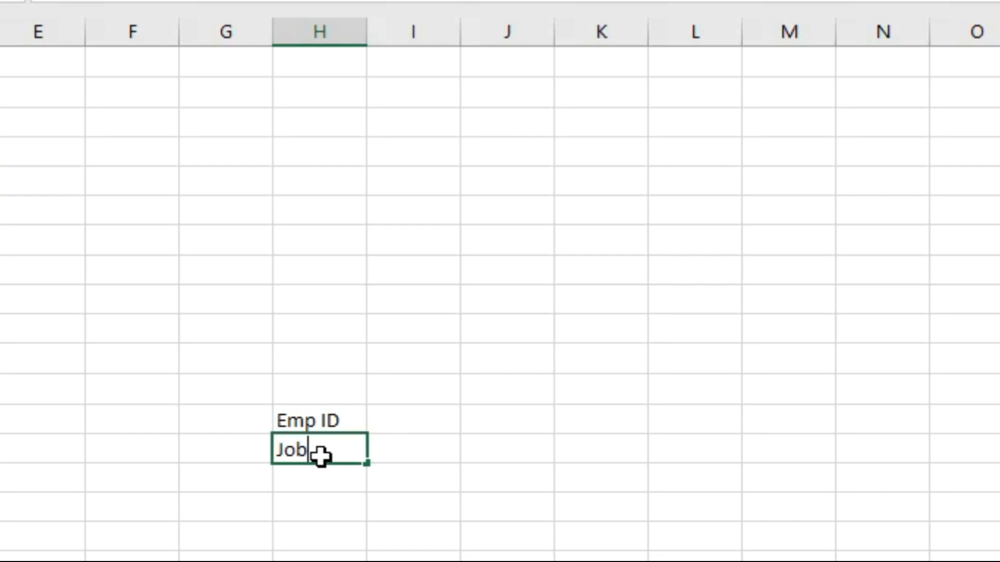
type(" Role")
key("Return")
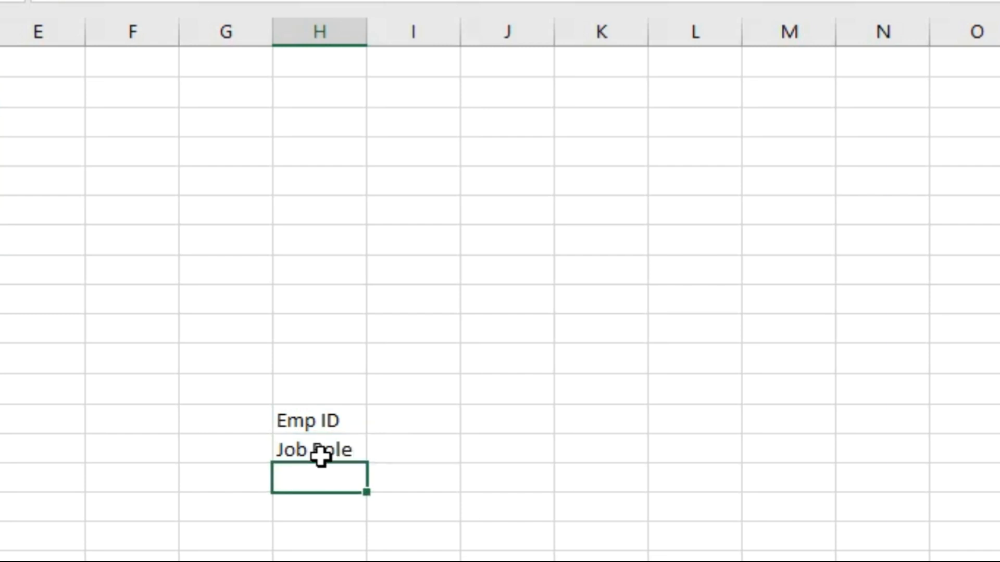
Step: Copy the employee ID from cell G15 of Sheet1 and paste it as values only into I13 on Sheet2
left_click(421, 420)
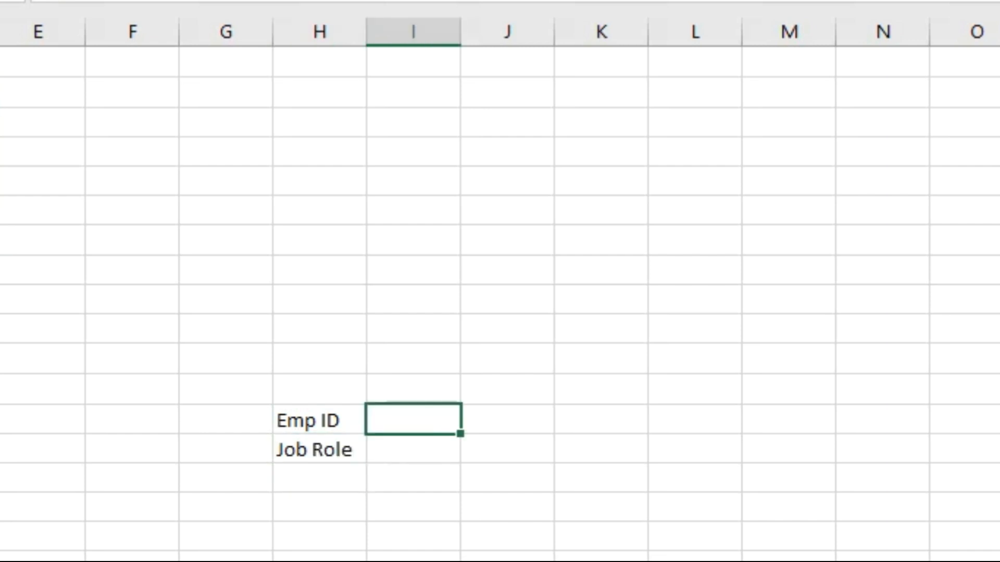
left_click(208, 556)
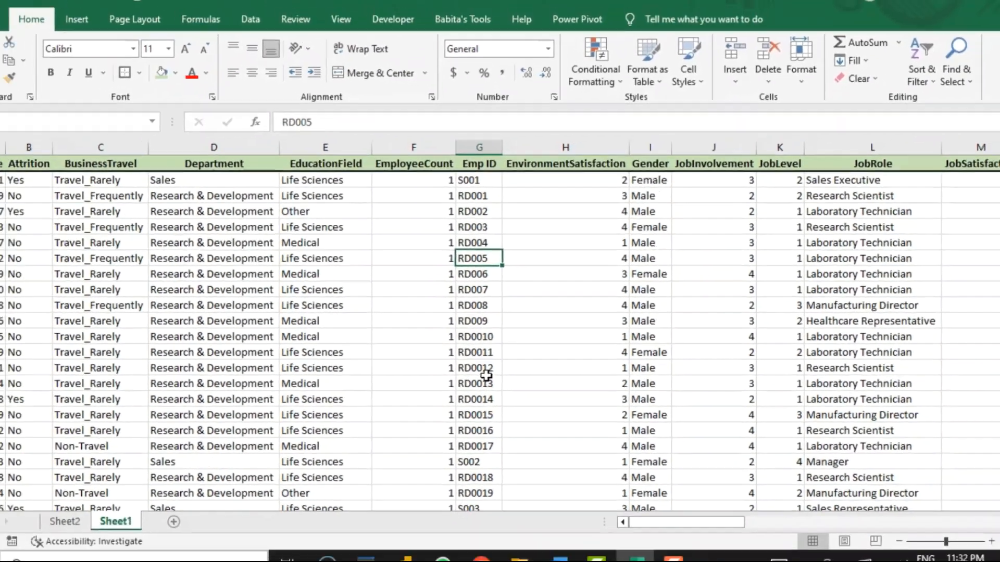
left_click(483, 402)
key("ctrl+c")
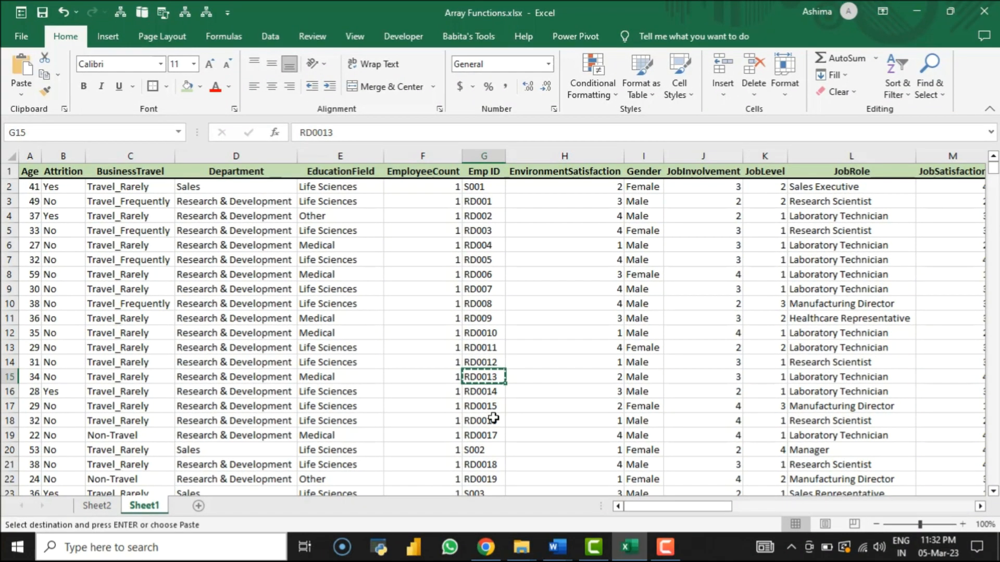
left_click(96, 506)
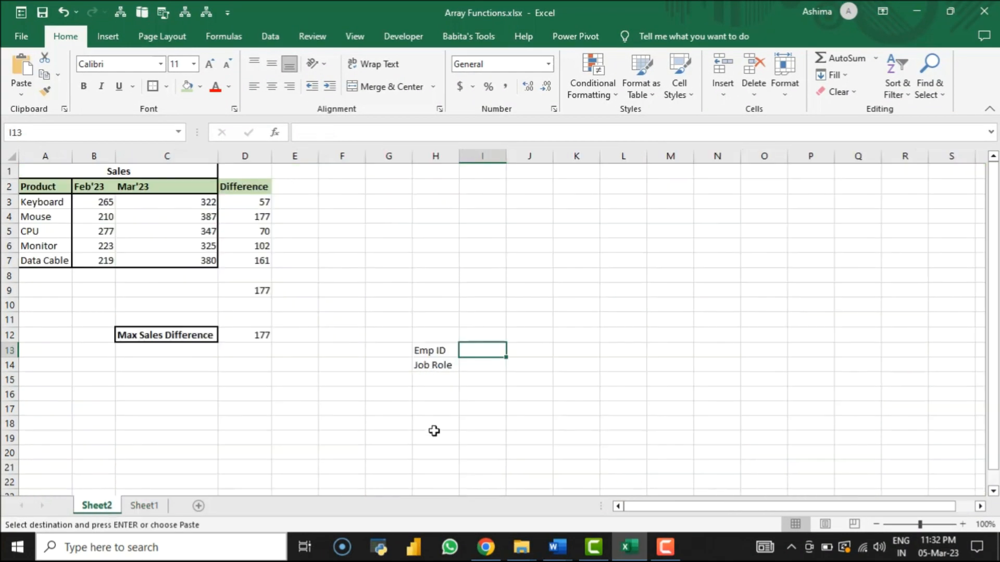
key("ctrl+alt+v")
key("v")
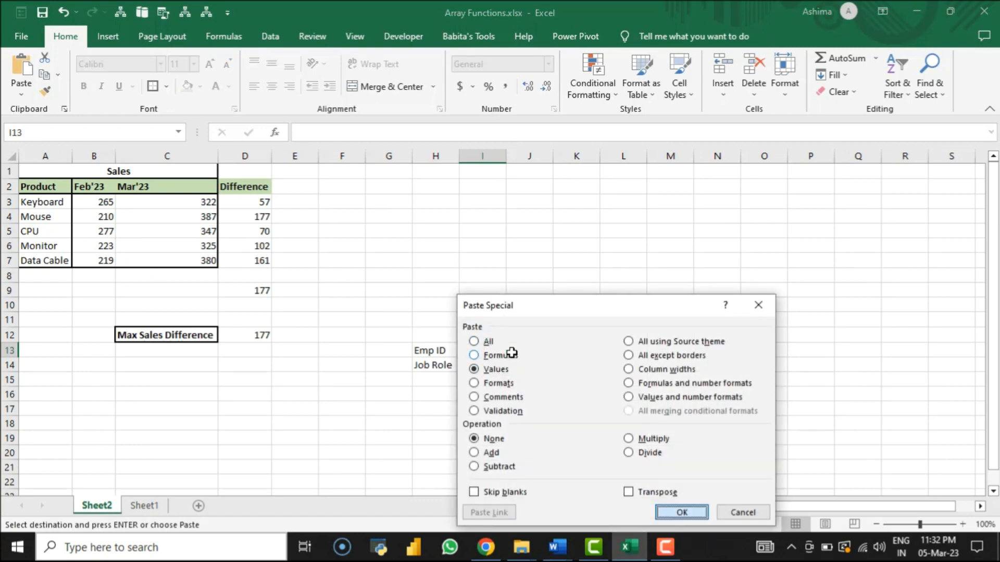
key("Return")
left_click(473, 362)
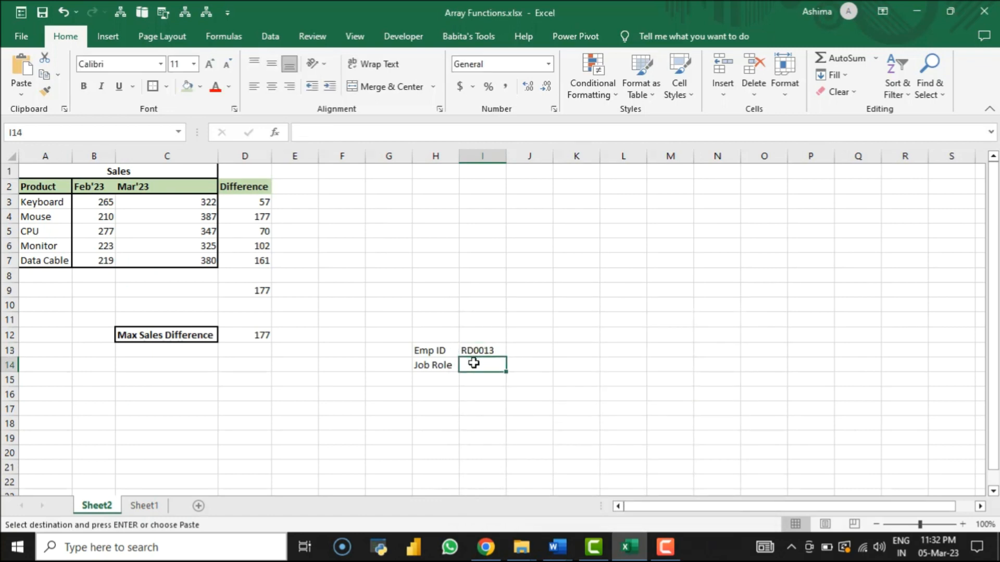
key("Escape")
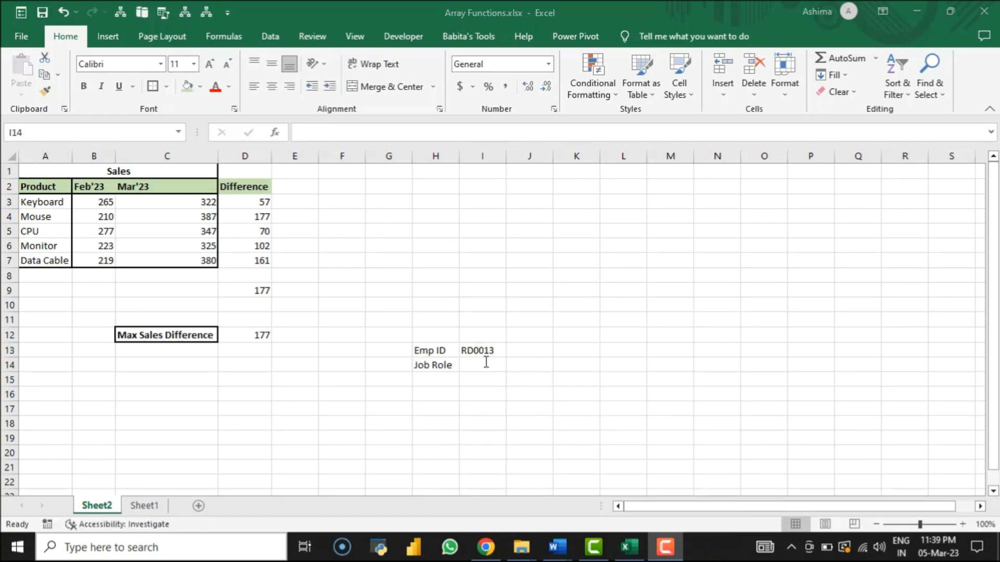
Step: Compare the positions of the Emp ID and JobRole columns on Sheet1, and return to Sheet2
left_click(486, 363)
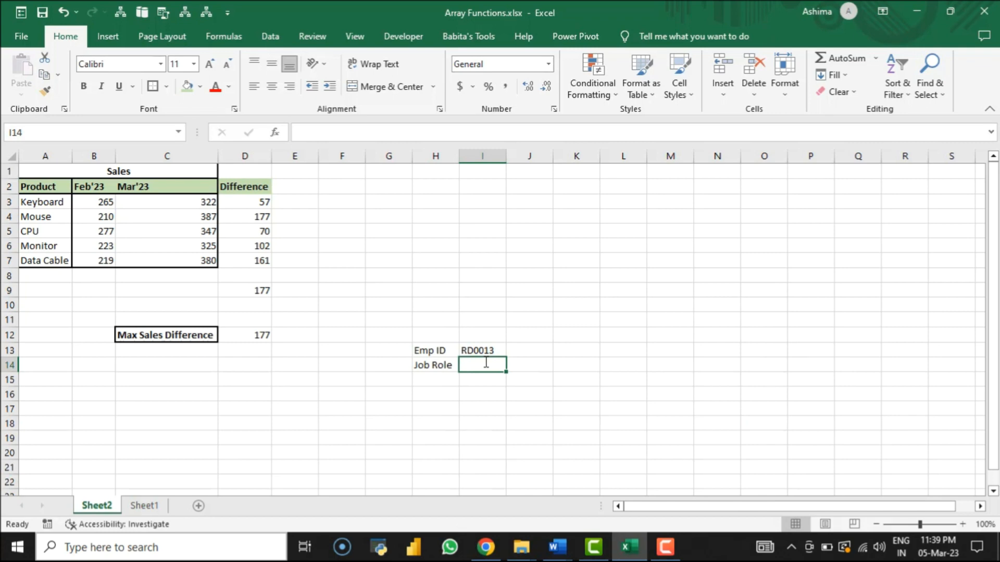
left_click(146, 508)
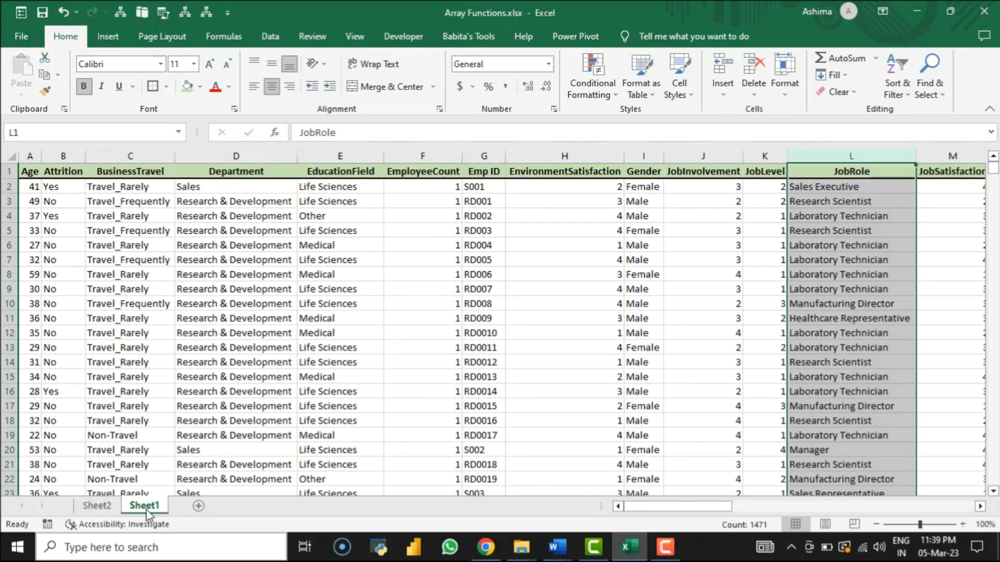
left_click(256, 319)
left_click(485, 156)
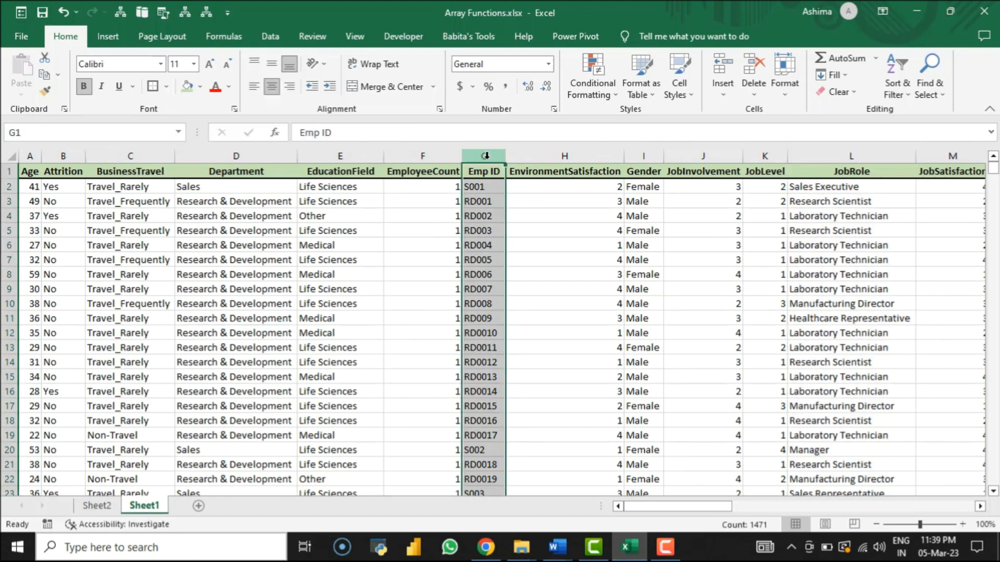
left_click(876, 156)
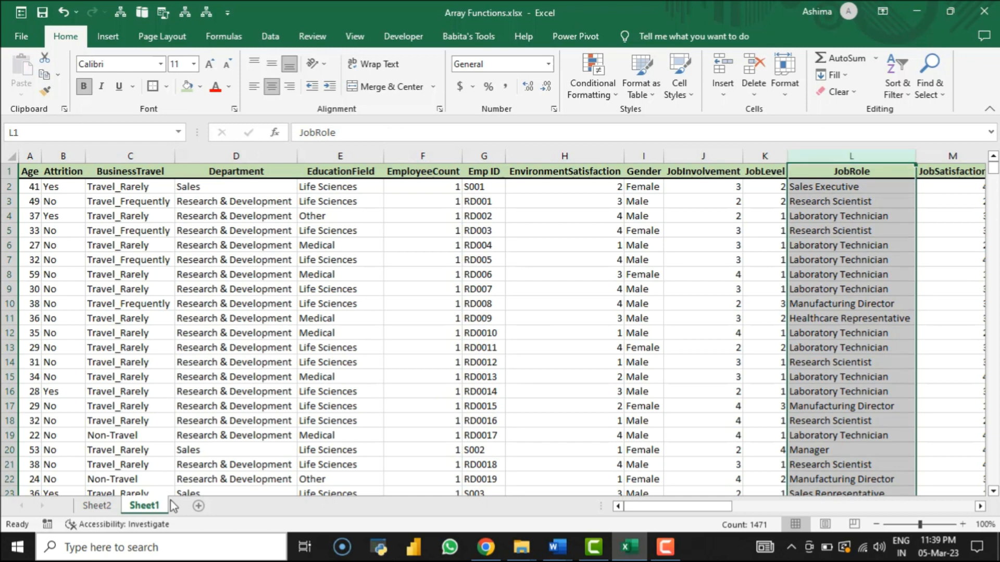
left_click(107, 506)
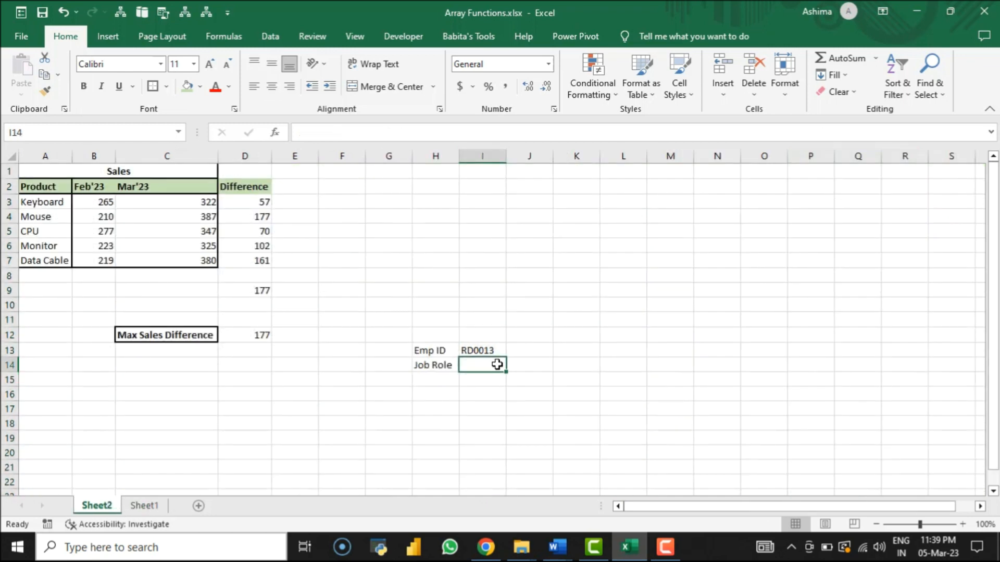
Step: Begin a VLOOKUP formula in I14 with I13 as lookup value and CHOOSE with the index array {1,2} as table array
type("=")
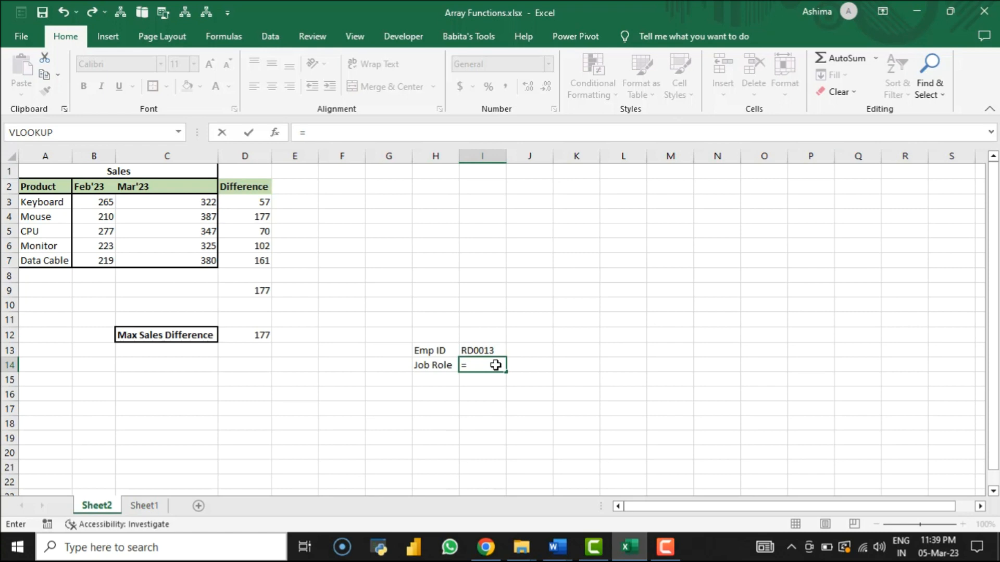
type("vloo")
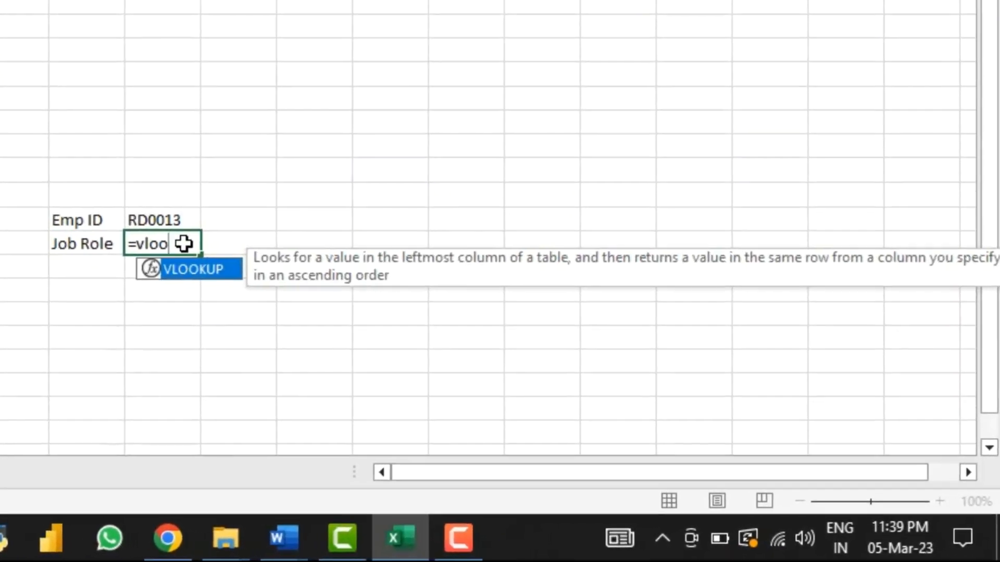
key("Tab")
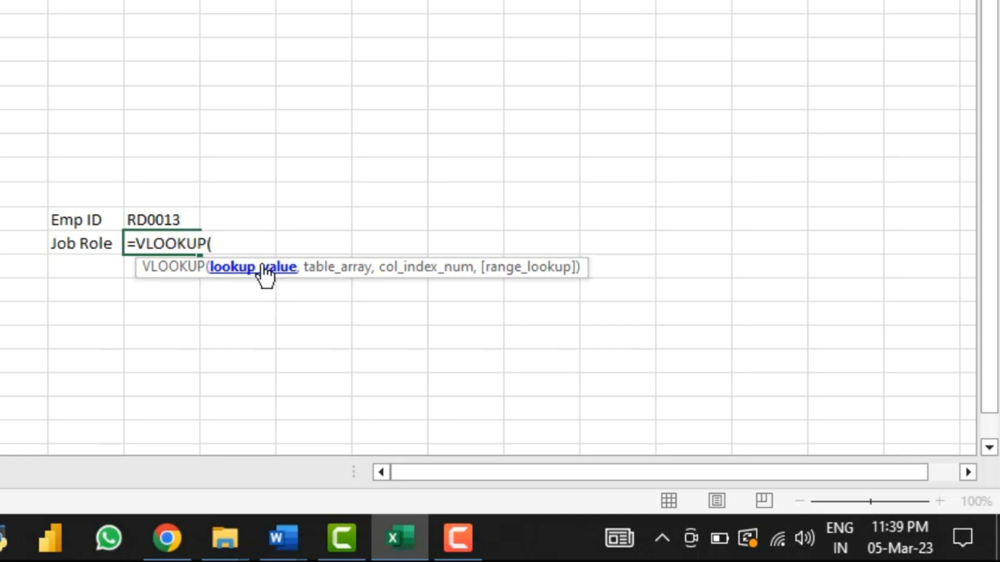
left_click(159, 222)
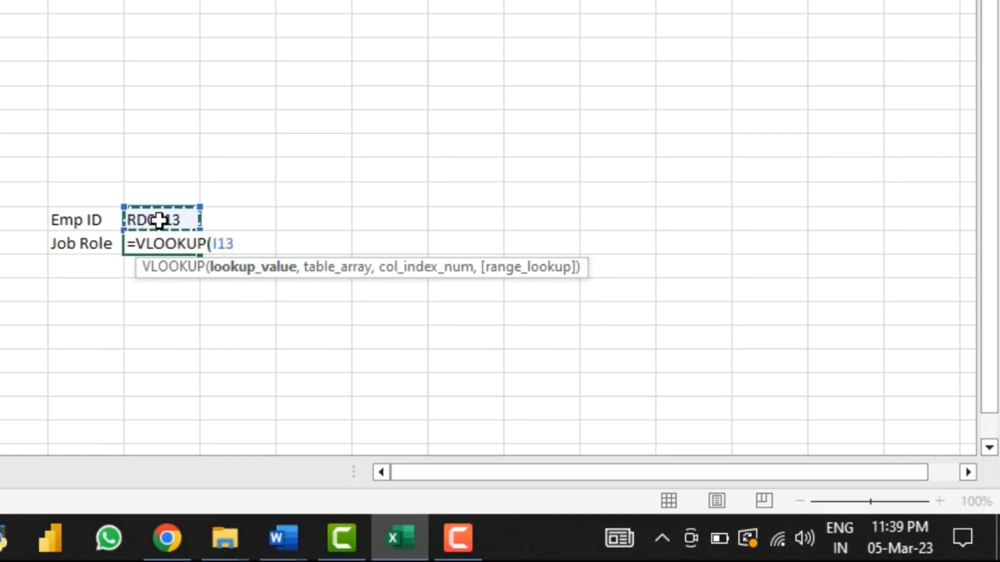
type(",")
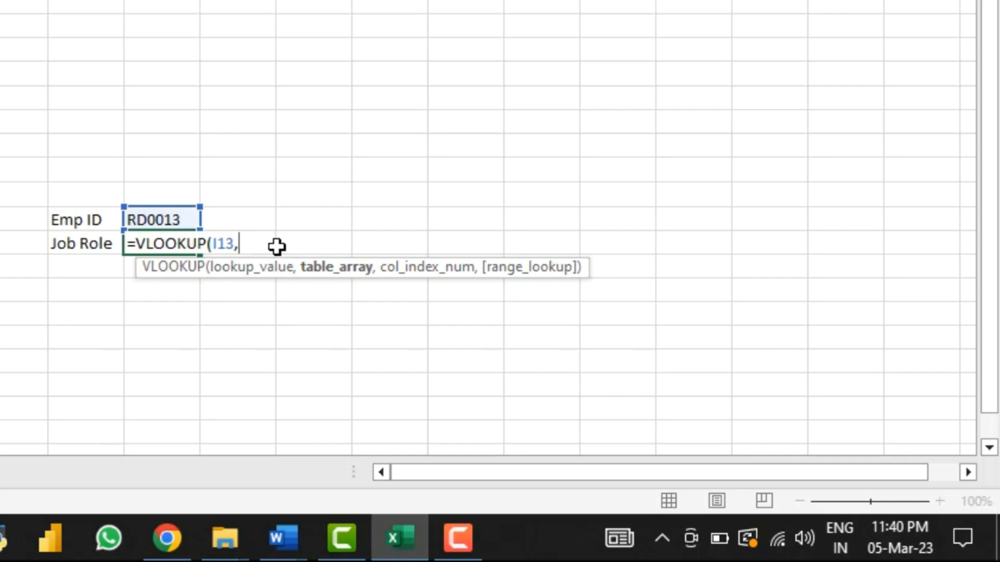
type("choose")
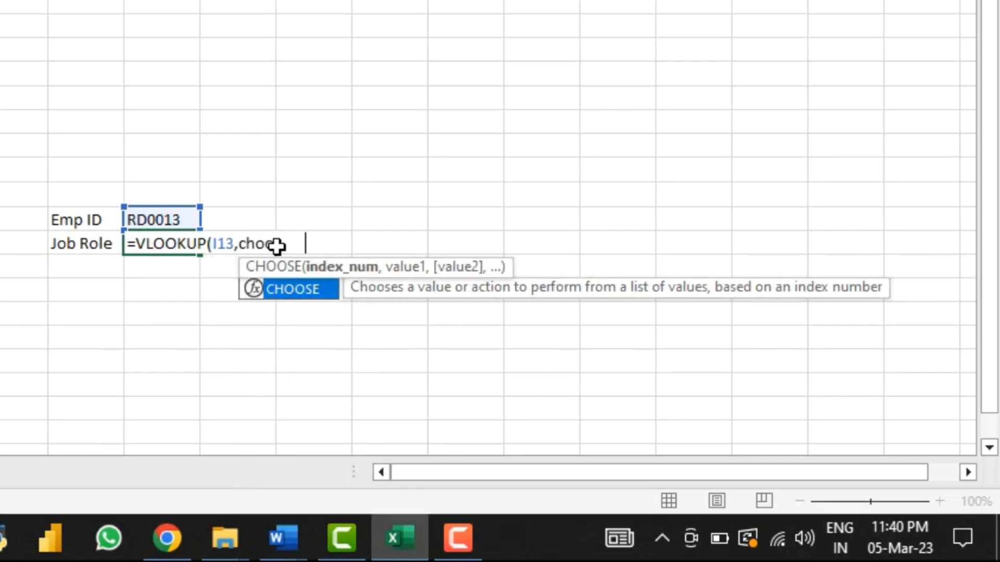
key("Tab")
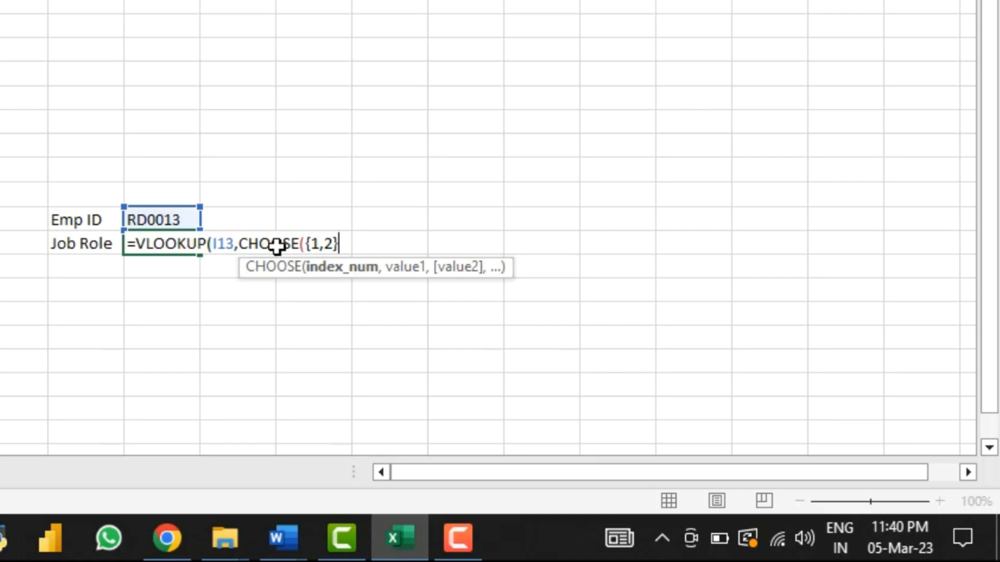
type(",")
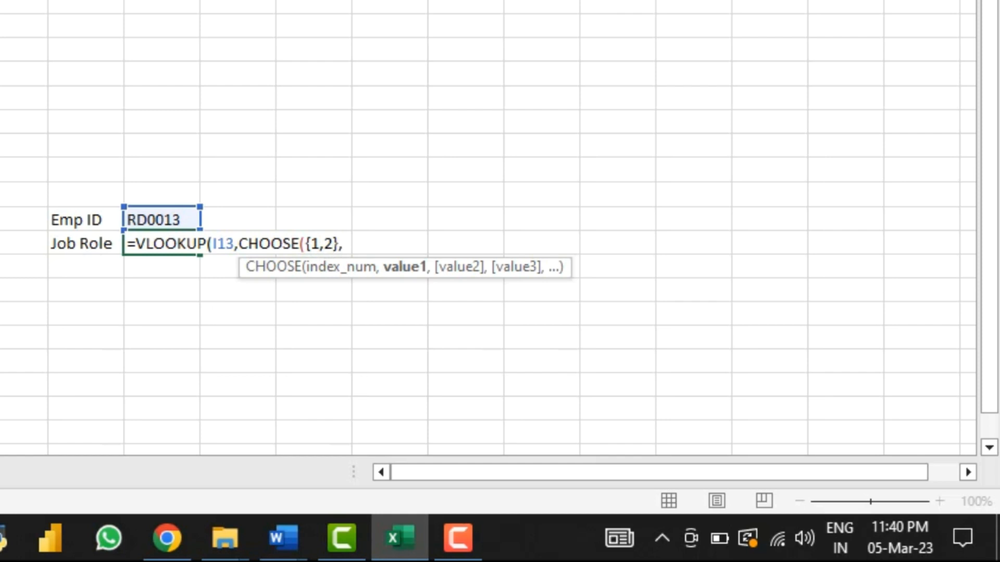
Step: Set the first CHOOSE value to the Emp ID range Sheet1!G1:G1471
left_click(18, 496)
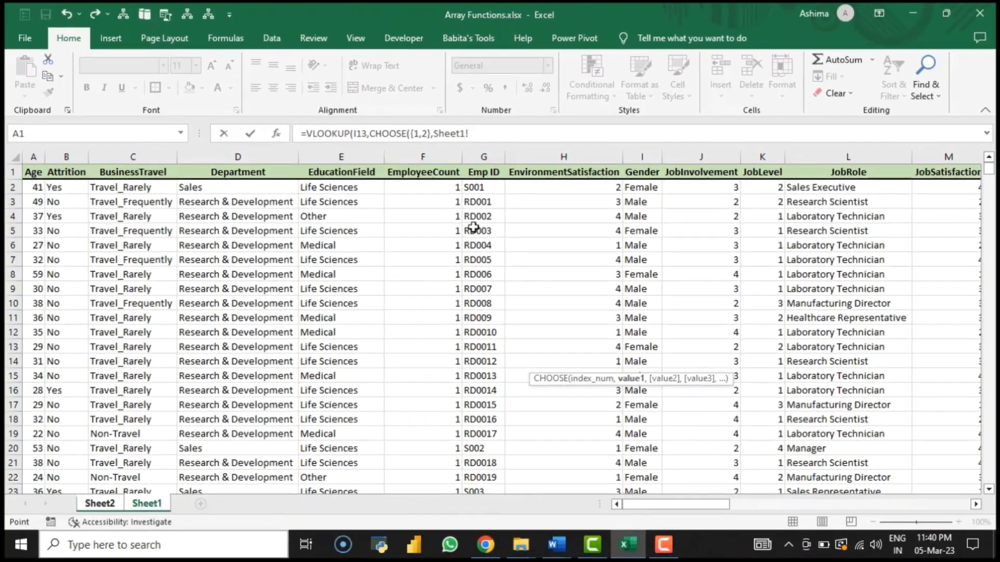
left_click(484, 177)
key("ctrl+shift+Down")
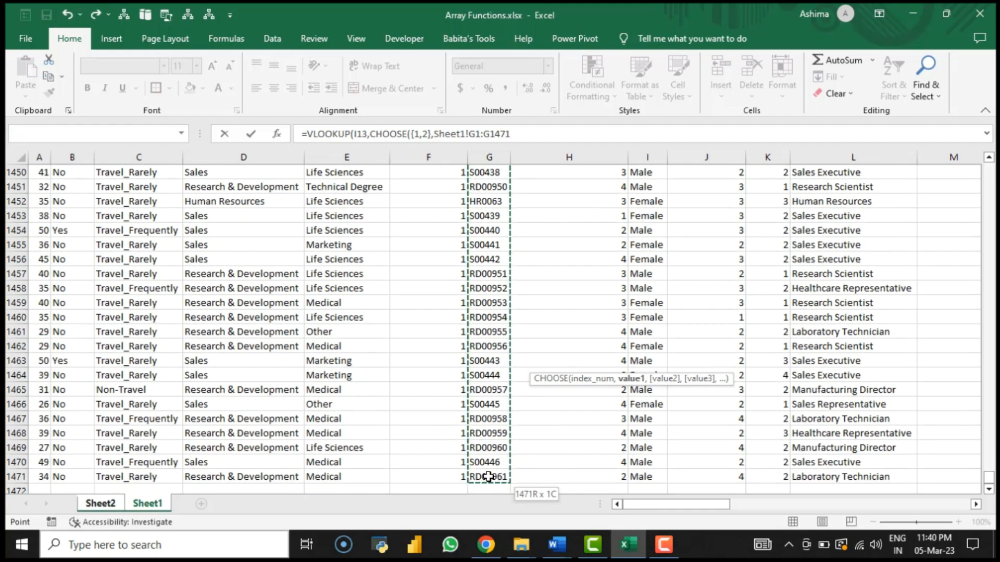
type(",")
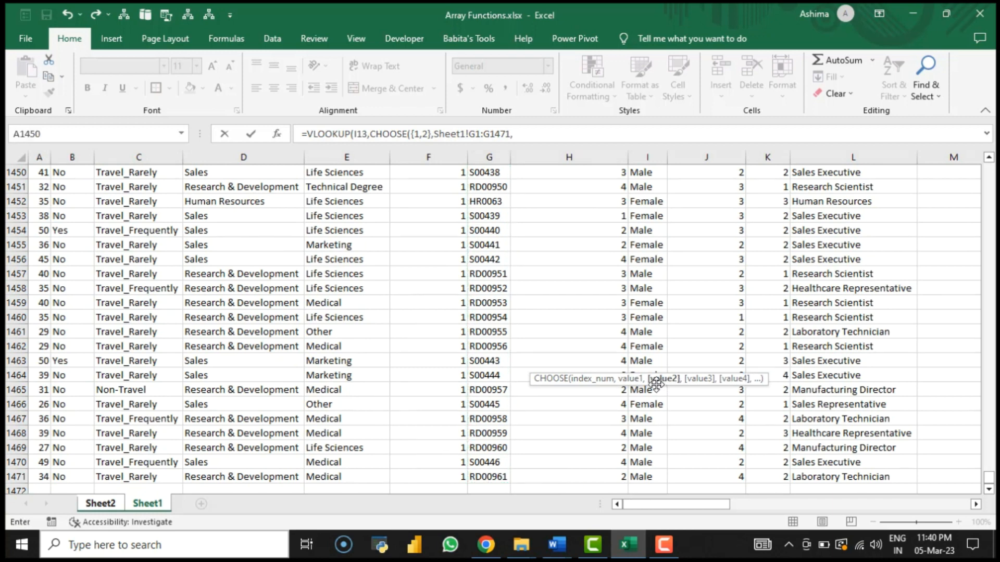
Step: Set the second CHOOSE value to the JobRole range Sheet1!L1:L1471
left_click(601, 277)
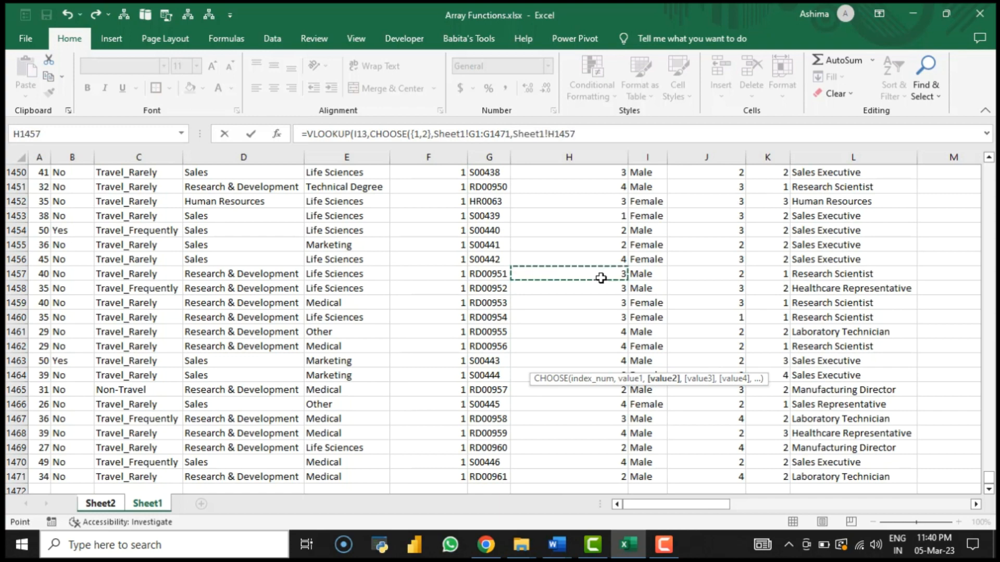
key("ctrl+Up")
key("Right")
key("Right")
key("Right")
key("Right")
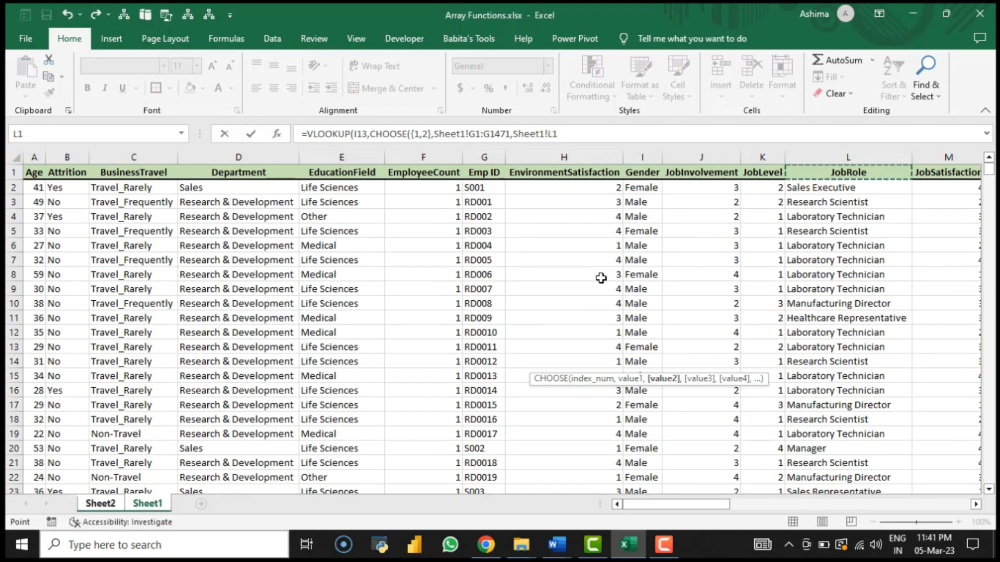
key("ctrl+shift+Down")
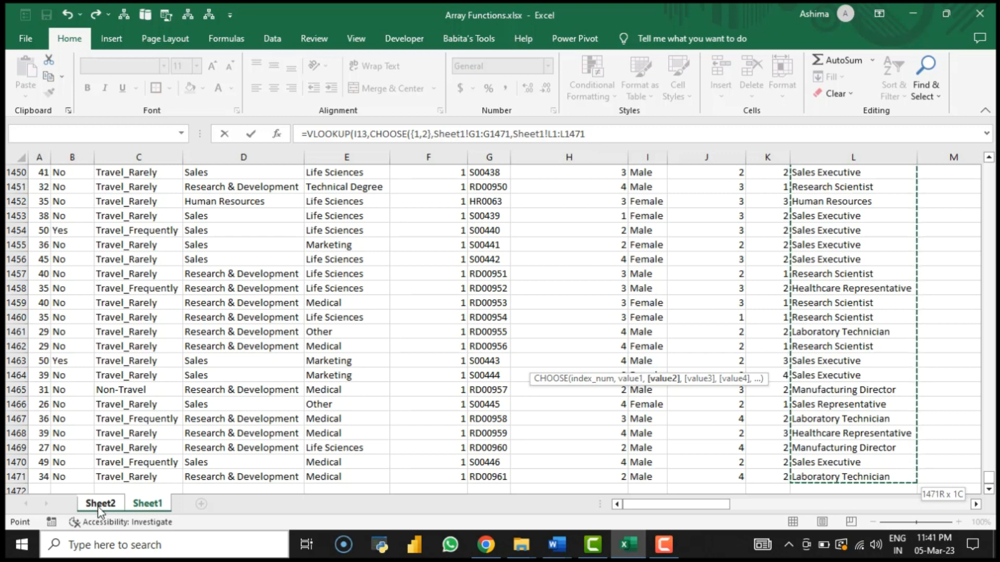
Step: Close the CHOOSE function to move on to the column index argument, and return to Sheet2 without keeping the stray Sheet2! reference
left_click(589, 133)
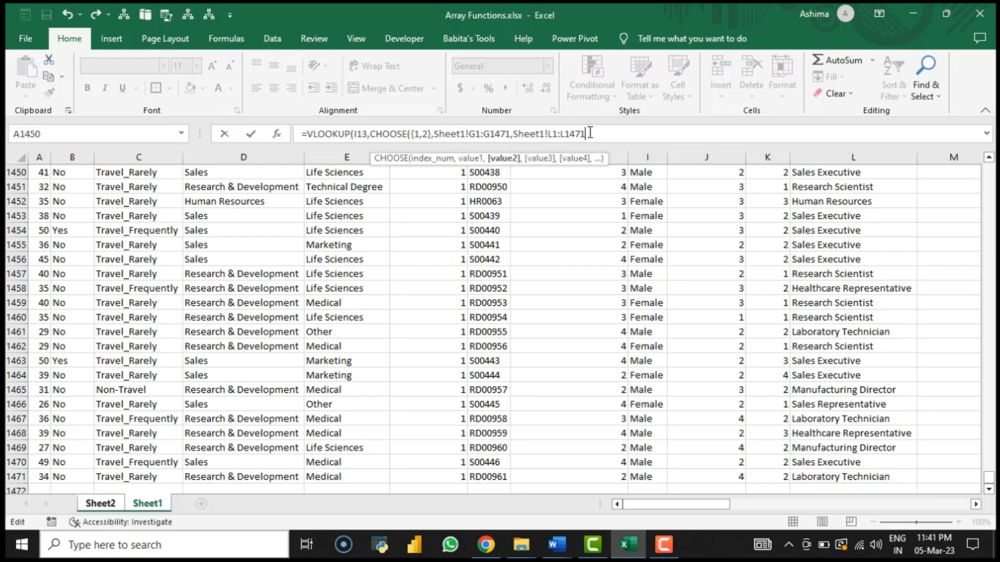
type(")")
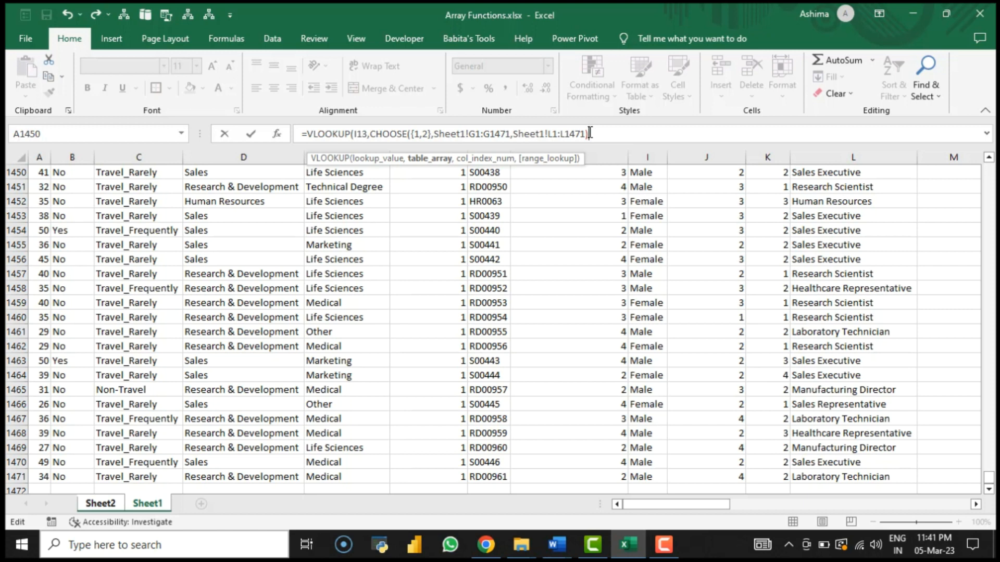
type(",")
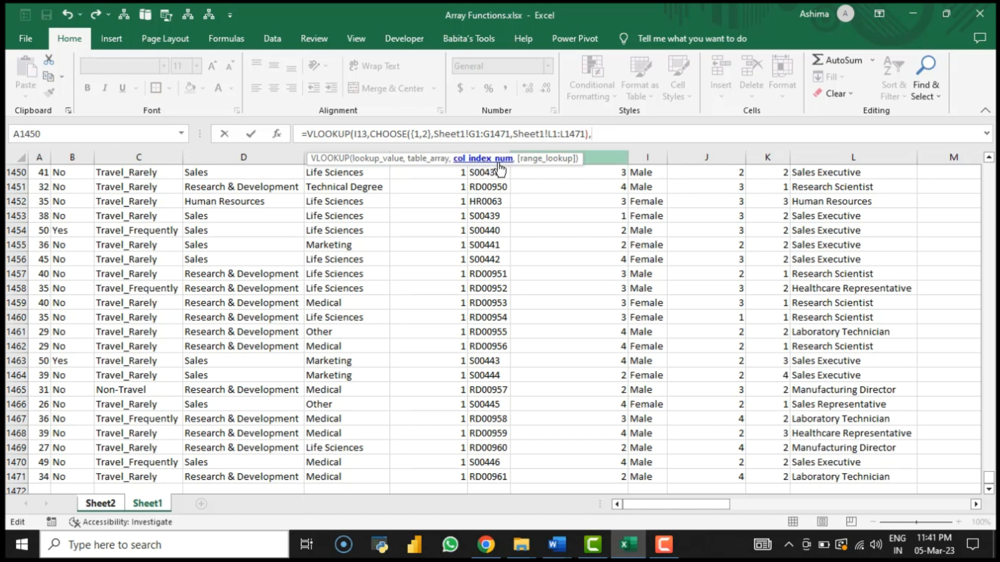
left_click(108, 509)
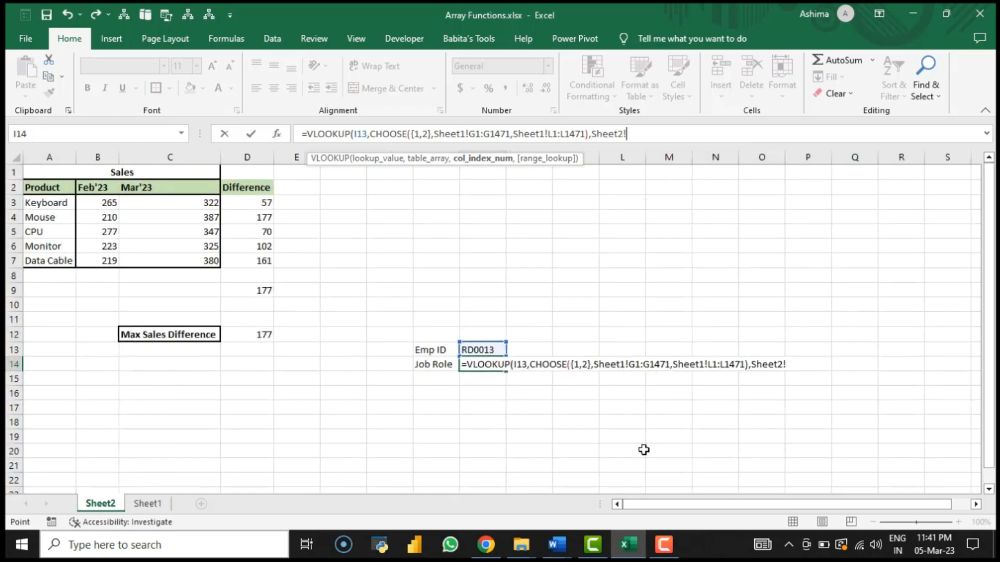
key("BackSpace")
key("BackSpace")
key("BackSpace")
key("BackSpace")
key("BackSpace")
key("BackSpace")
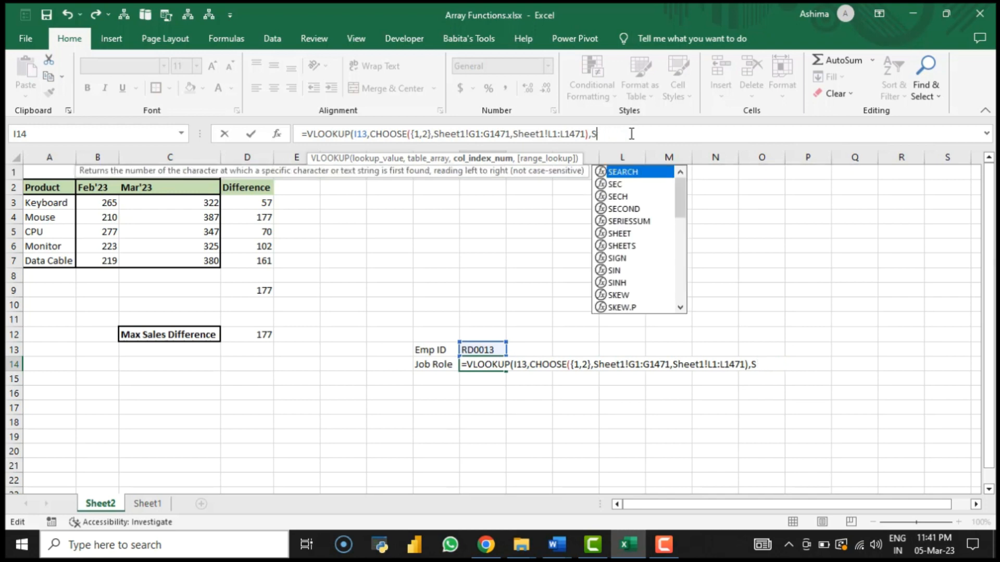
key("BackSpace")
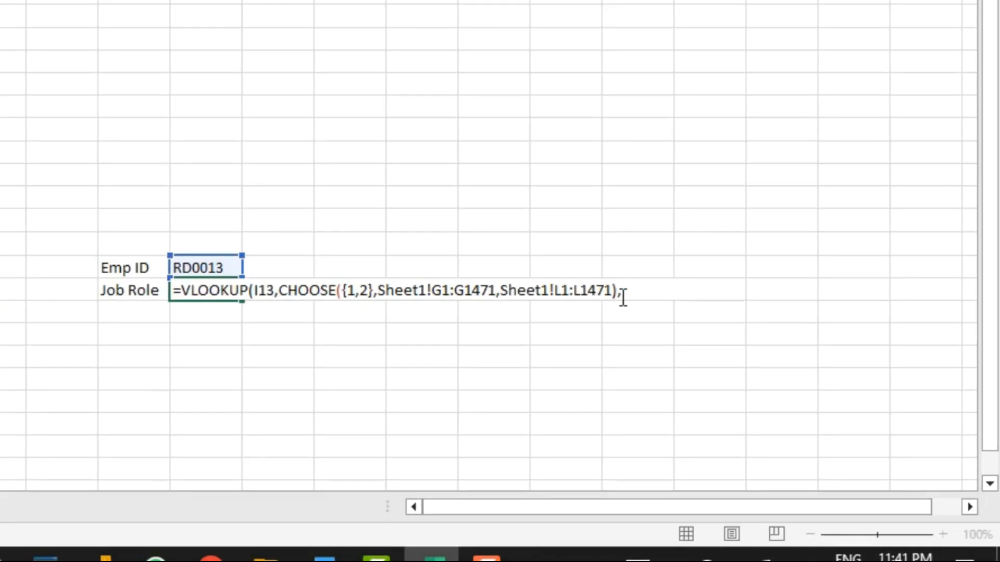
Step: Complete the VLOOKUP in I14 with column index 2 and FALSE for exact match, and enter it as an array formula
left_click(623, 298)
type("2")
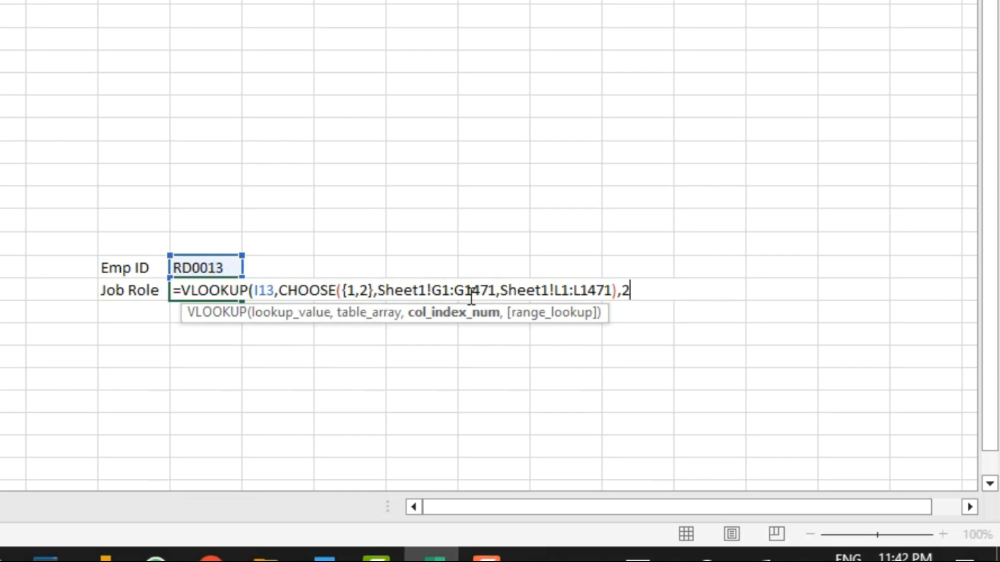
type(",")
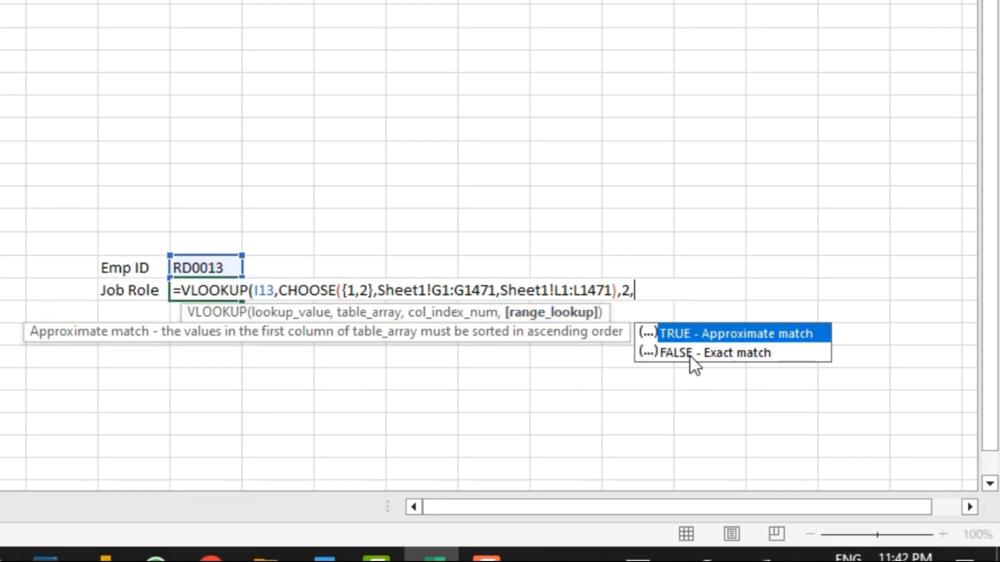
type("FALSE)")
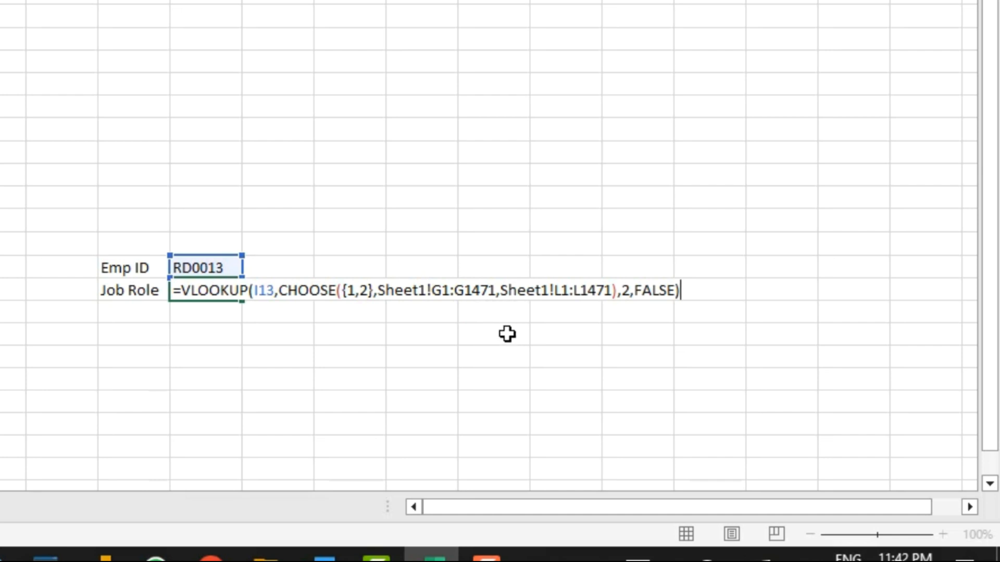
key("ctrl+Return")
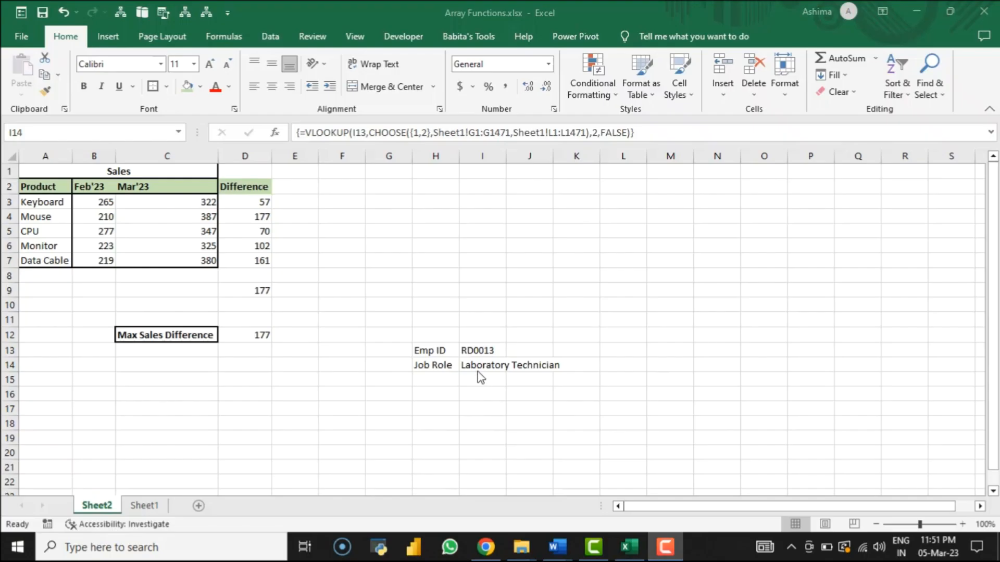
left_click(477, 372)
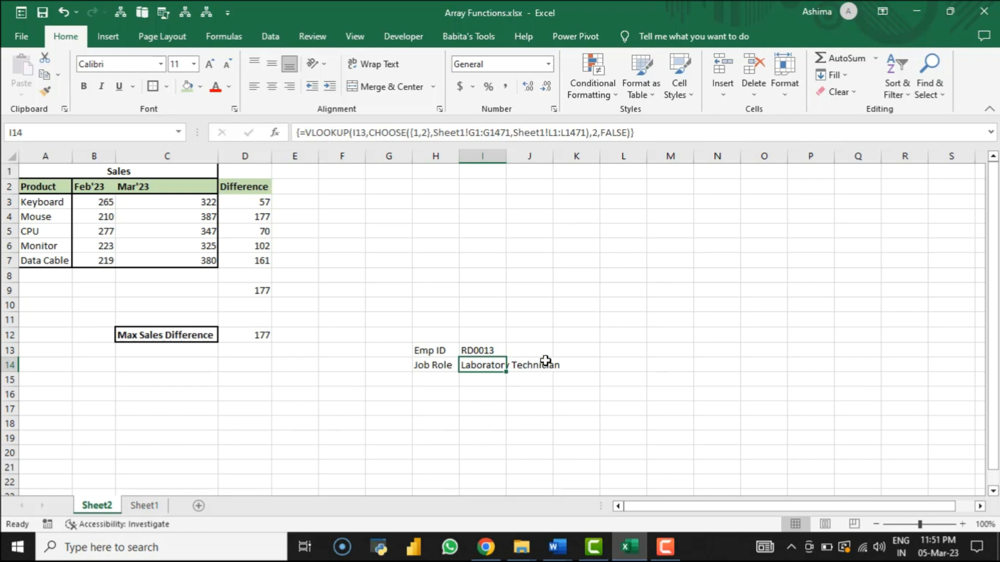
Step: Check the looked-up employee's Emp ID in G15 and JobRole in L15 on Sheet1 against the formula result
left_click(139, 506)
left_click(501, 282)
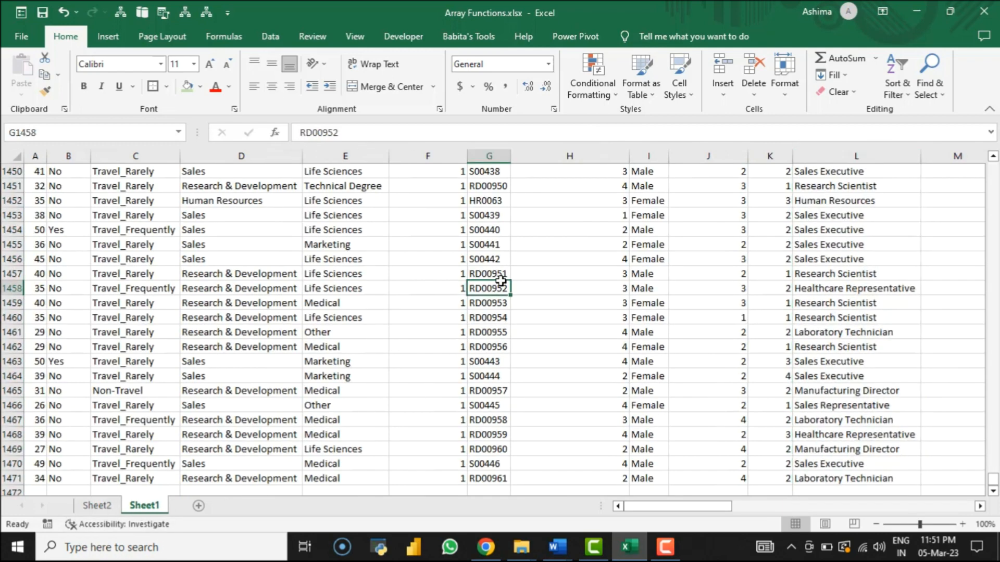
key("ctrl+Up")
key("Down")
key("Down")
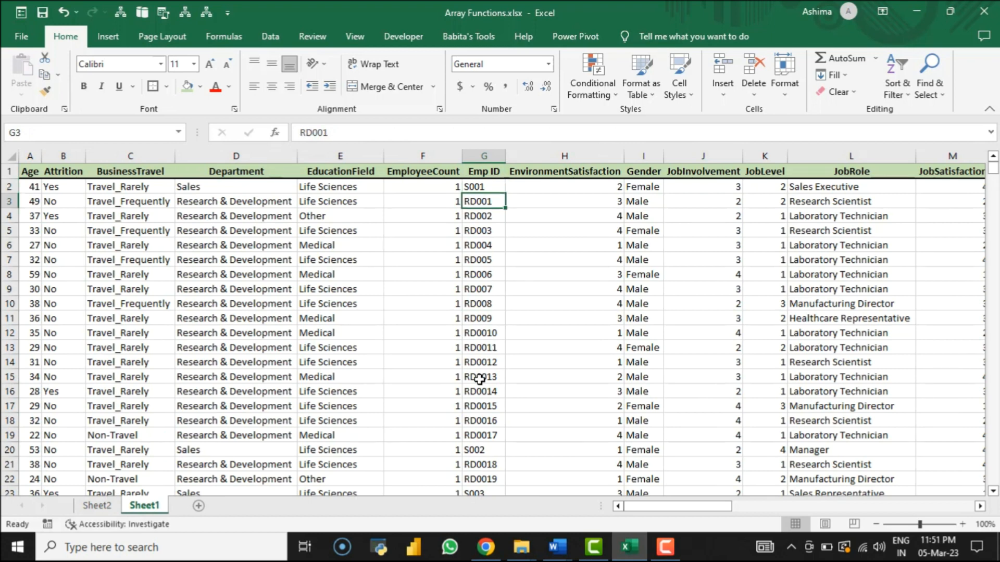
left_click(479, 379)
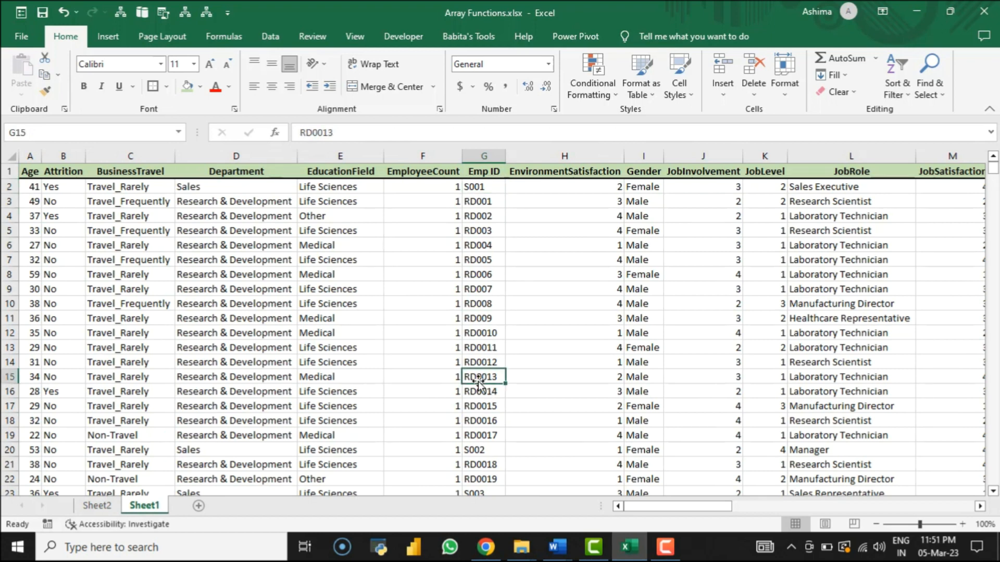
left_click(809, 378)
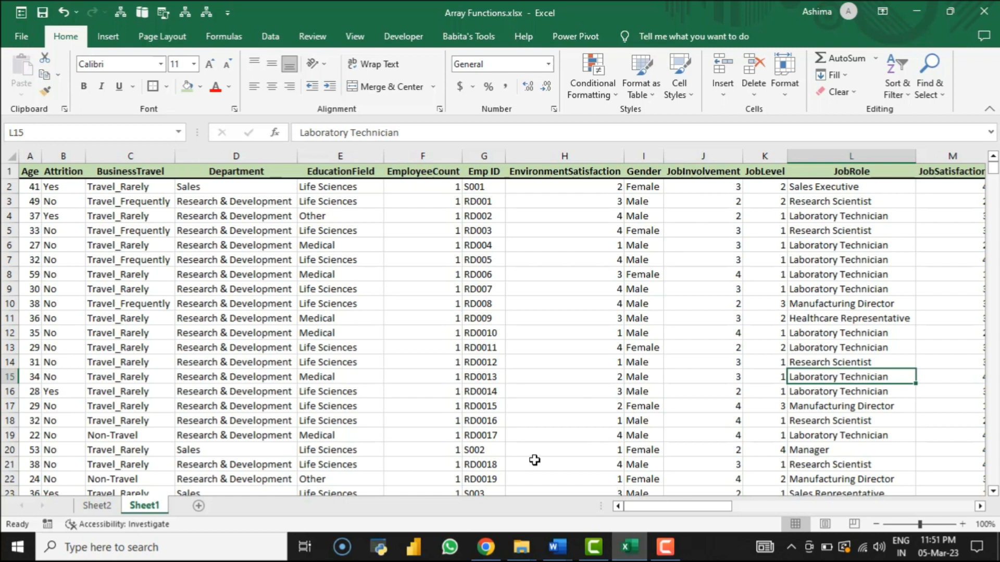
Step: Copy the Emp ID from Sheet1 cell G20 and paste it as values into I13 on Sheet2, checking the job role in I14
left_click(485, 450)
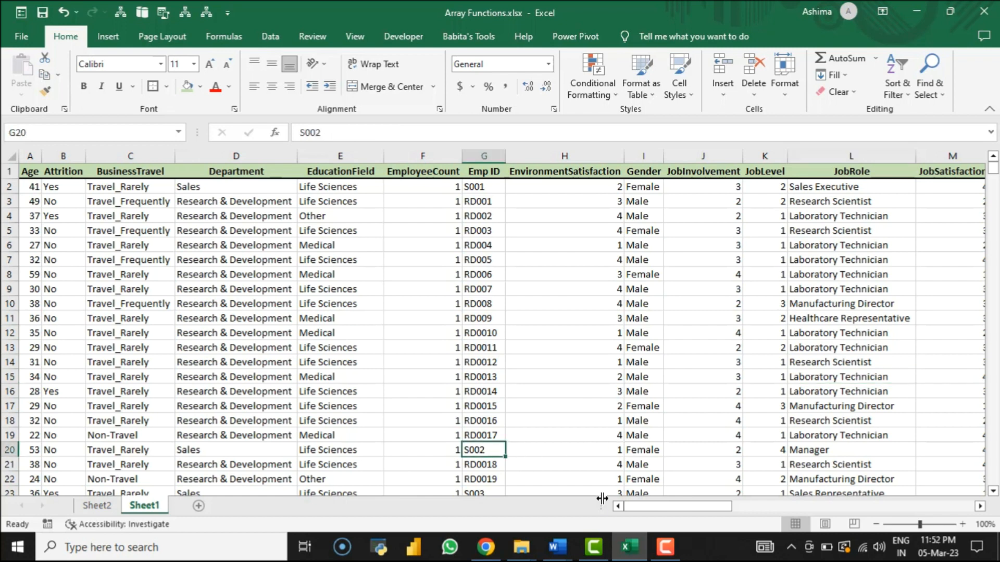
key("ctrl+c")
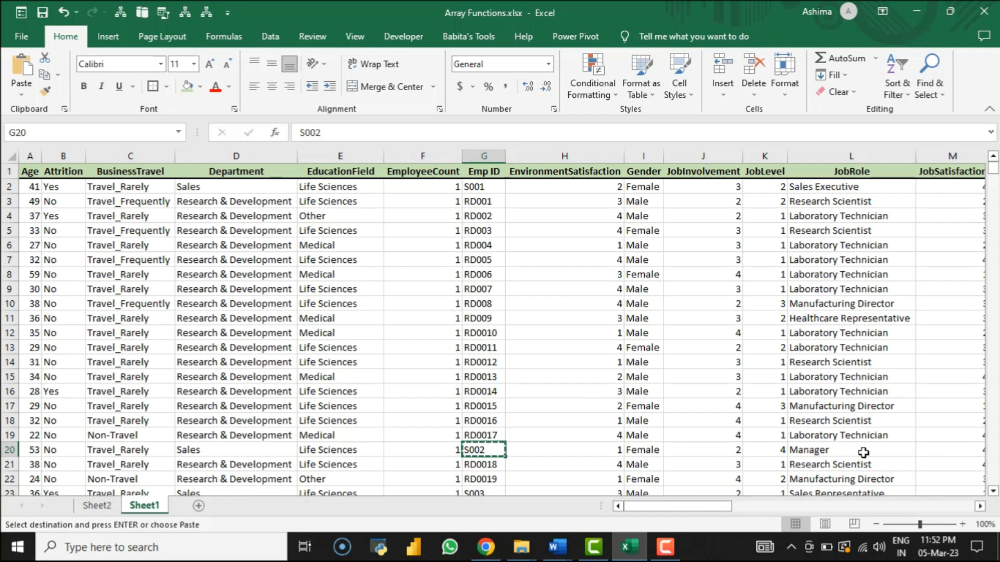
left_click(809, 450)
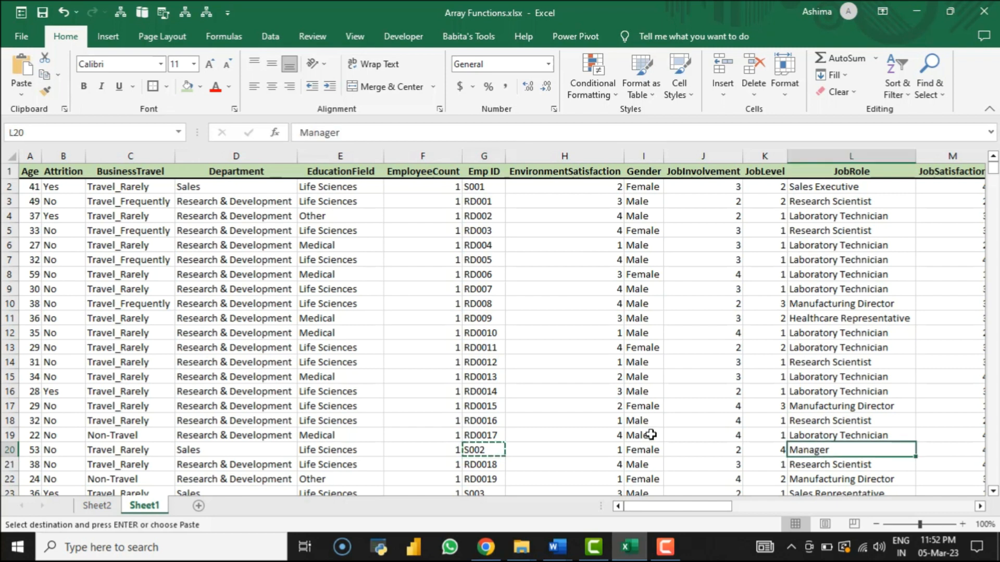
left_click(109, 506)
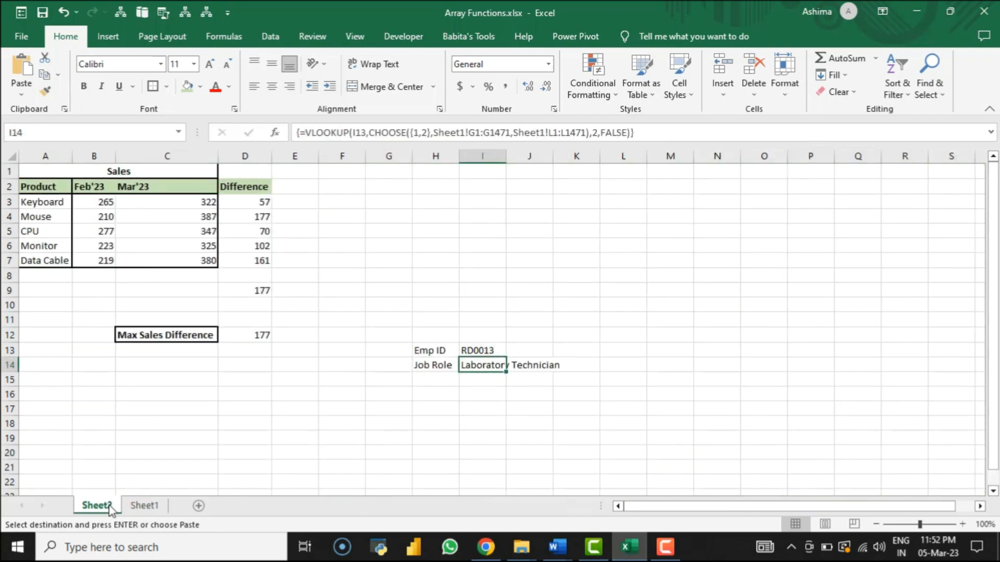
left_click(475, 350)
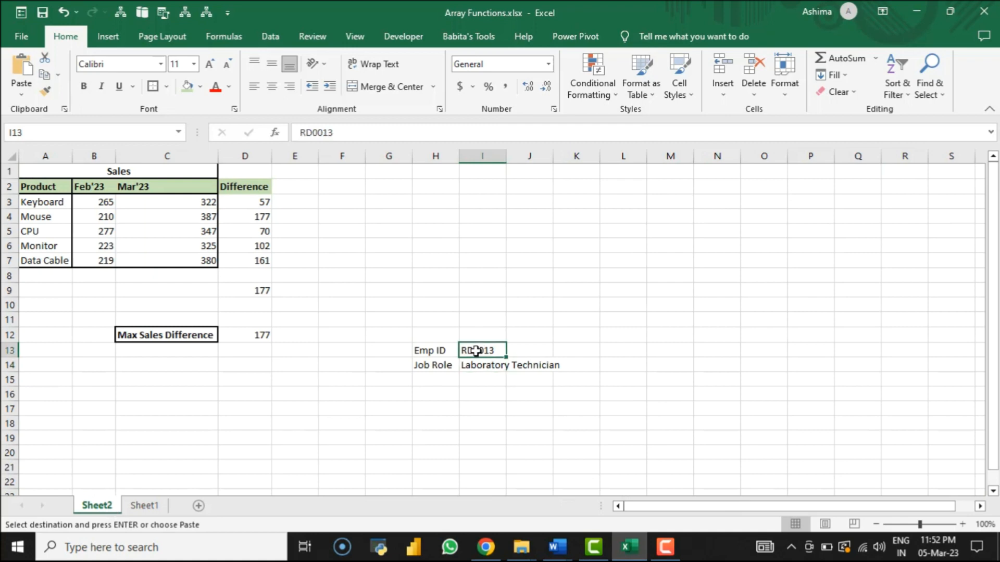
key("ctrl+alt+v")
key("v")
key("Return")
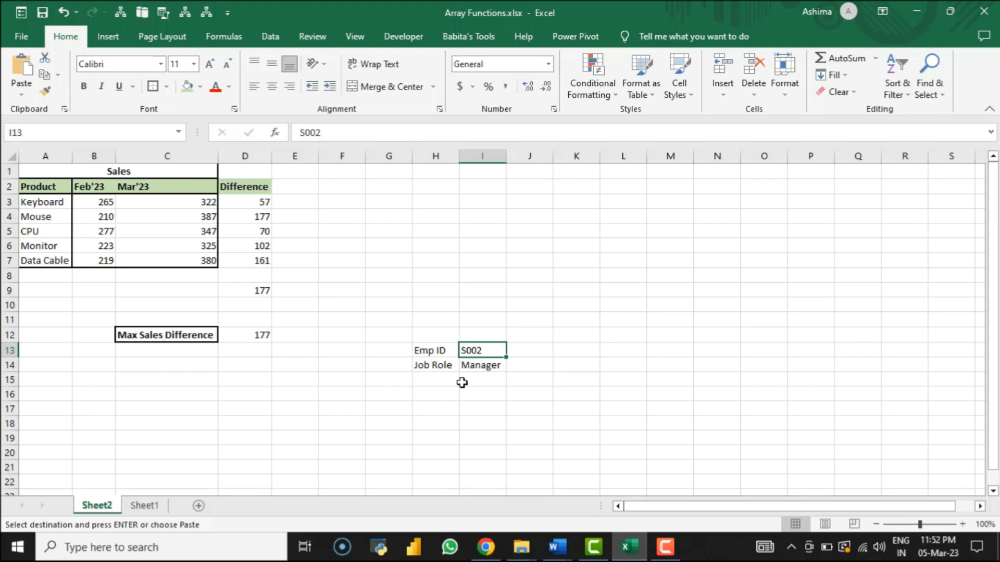
left_click(480, 367)
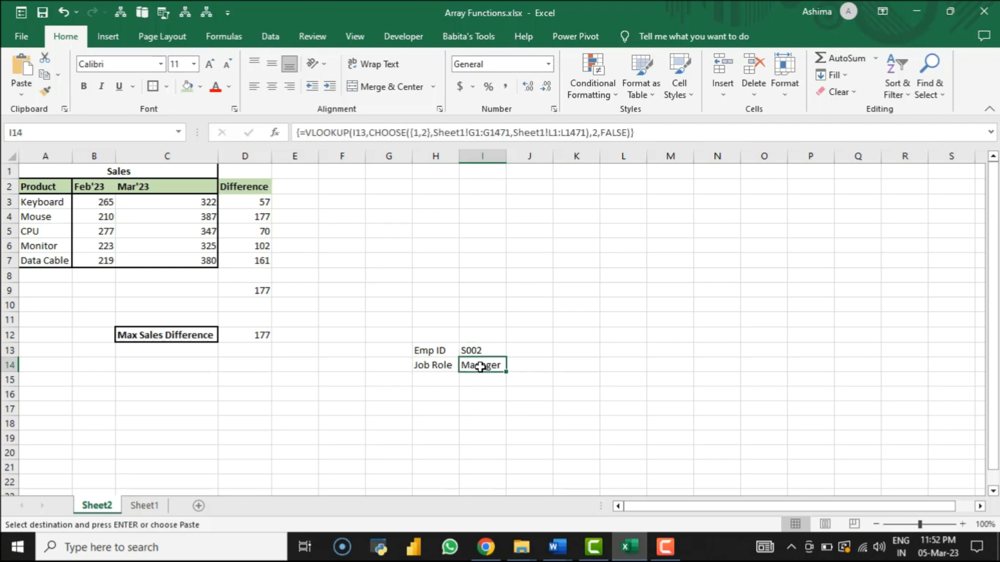
Step: Select the Emp ID and Job Role block H13:I14 on Sheet2
left_click_drag(432, 351, 482, 365)
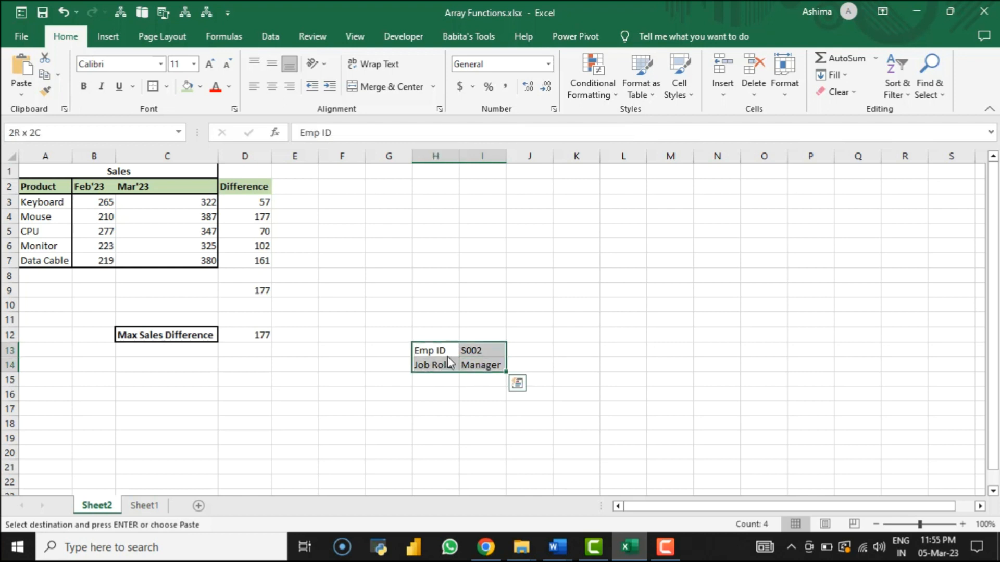